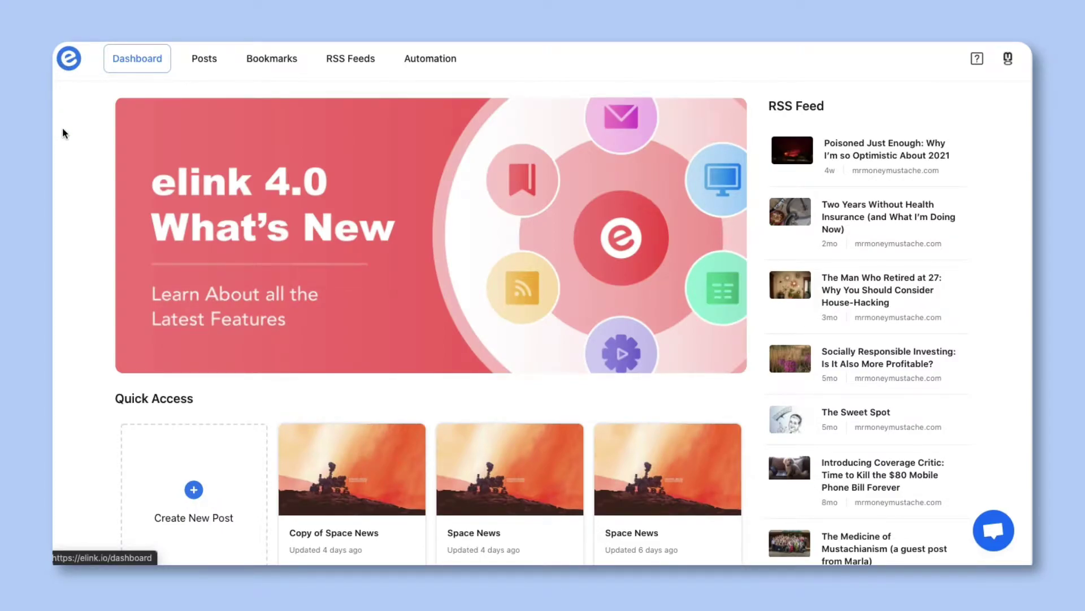
Open the RSS Feeds page from the top navigation.
left_click(365, 66)
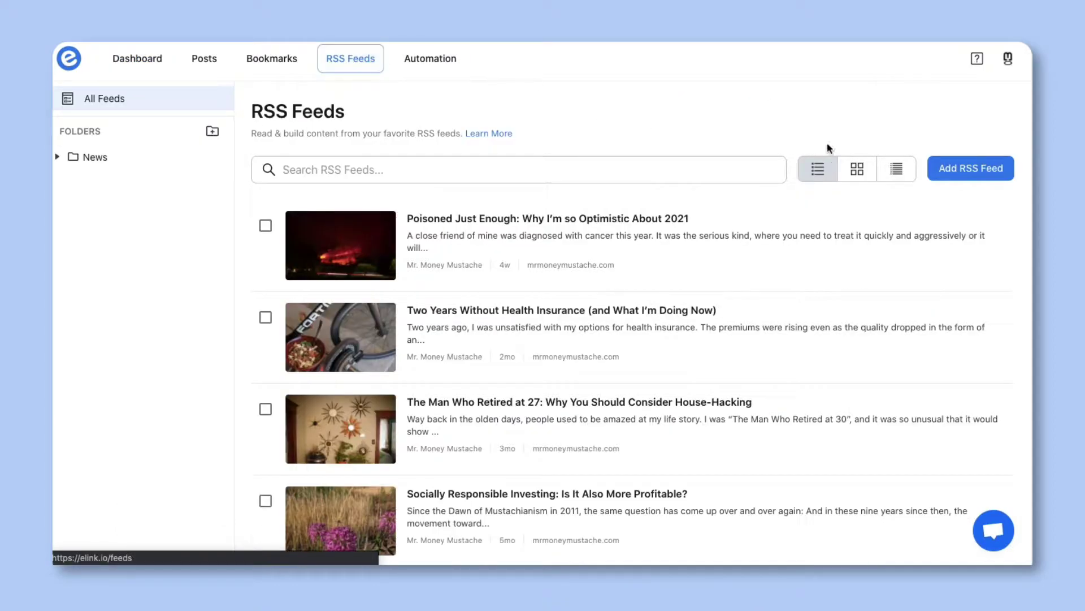
Search the Technology category for 'Techcrunch' and follow the TechCrunch feed.
left_click(942, 169)
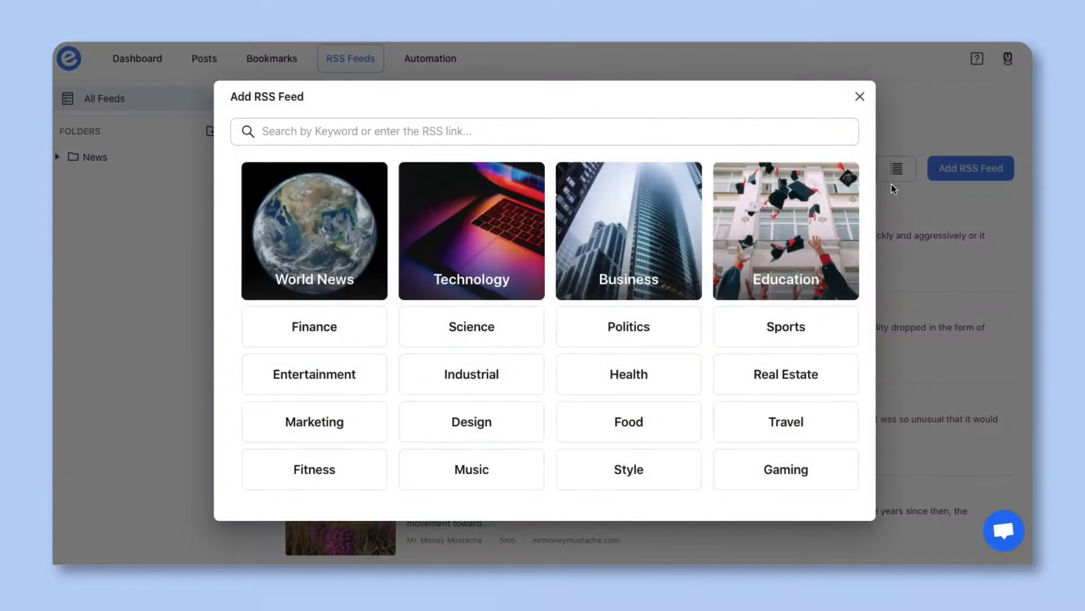
left_click(472, 233)
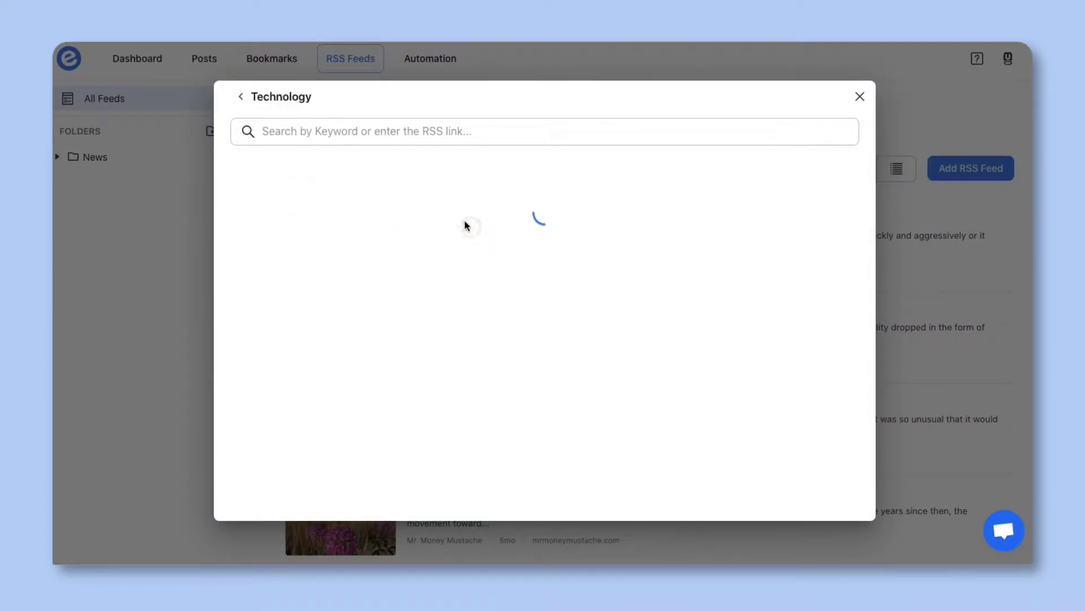
left_click(430, 110)
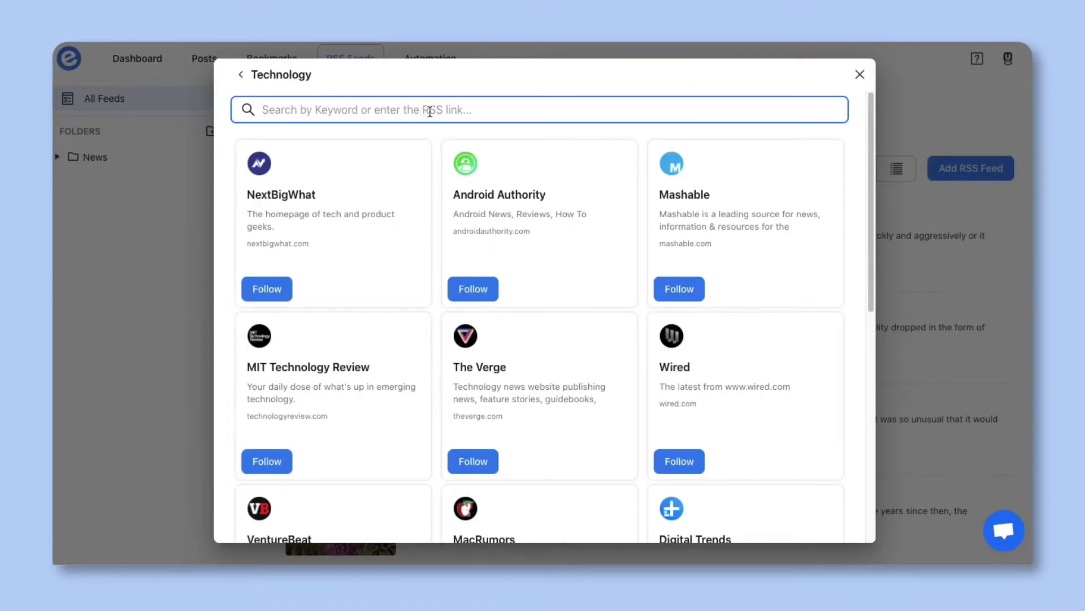
type("Techcrunch")
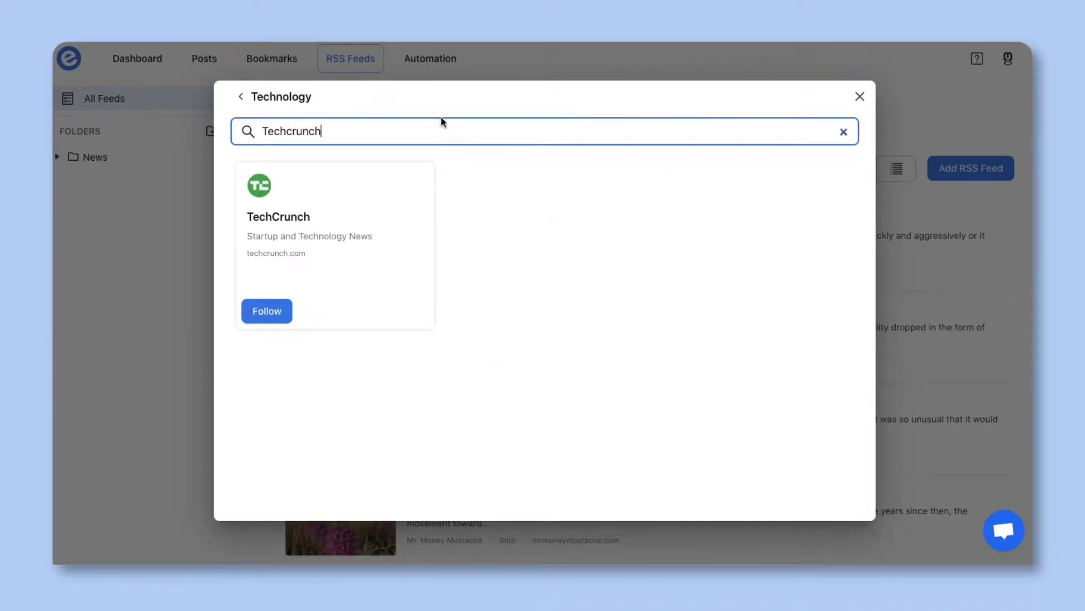
left_click(287, 314)
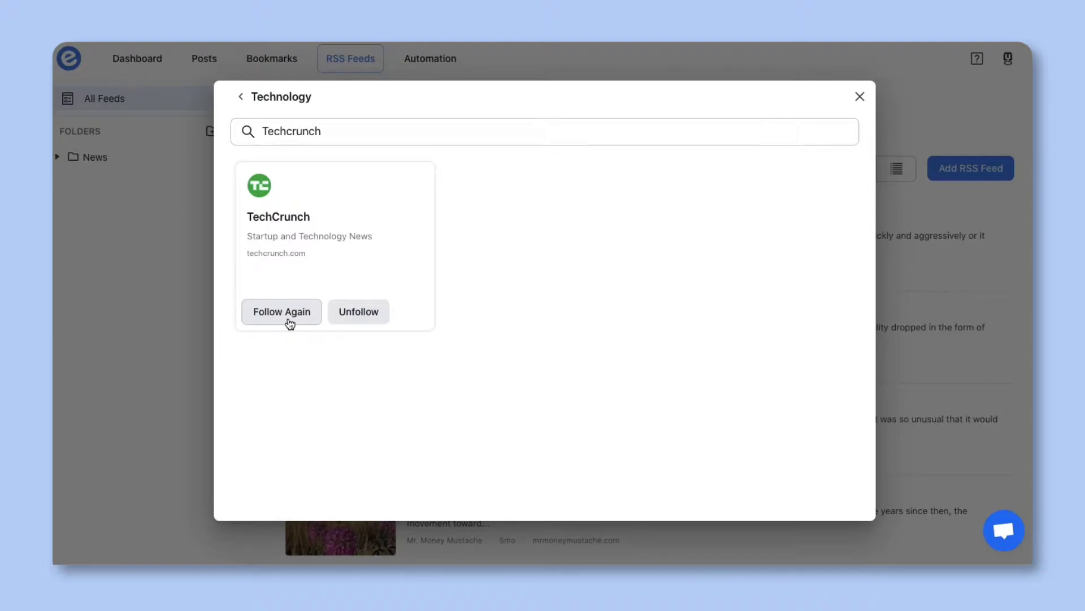
Add the TechCrunch Gadgets feed from its pasted URL and close the dialog.
left_click(290, 324)
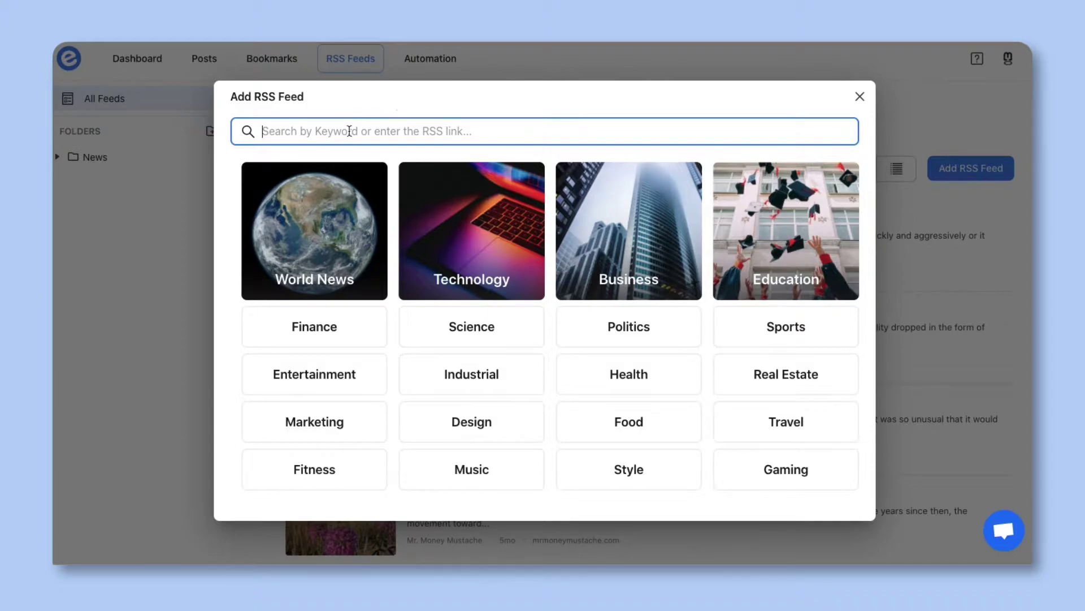
right_click(318, 130)
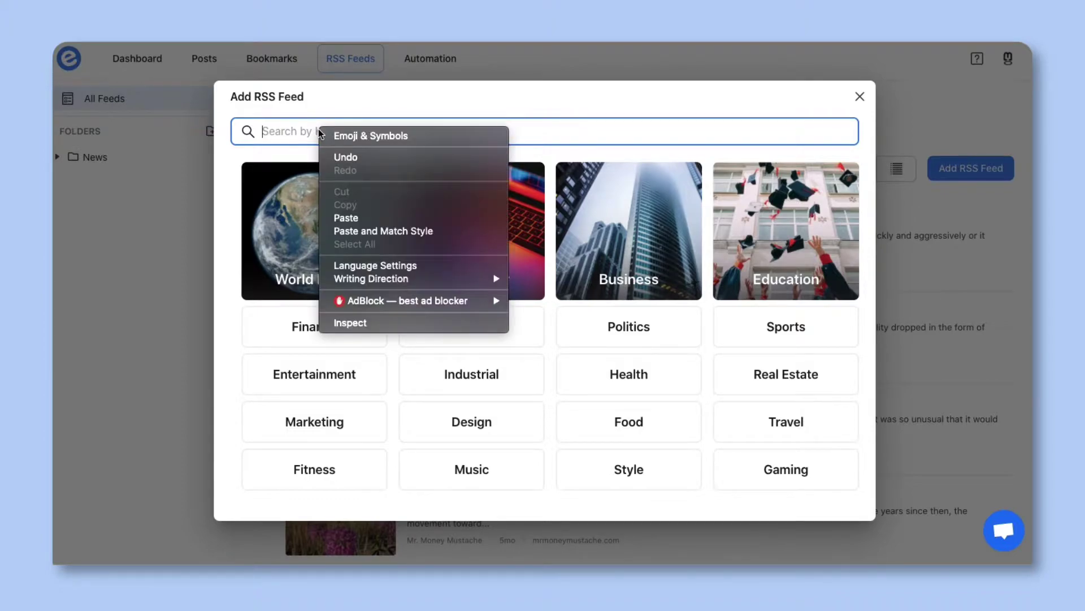
left_click(336, 217)
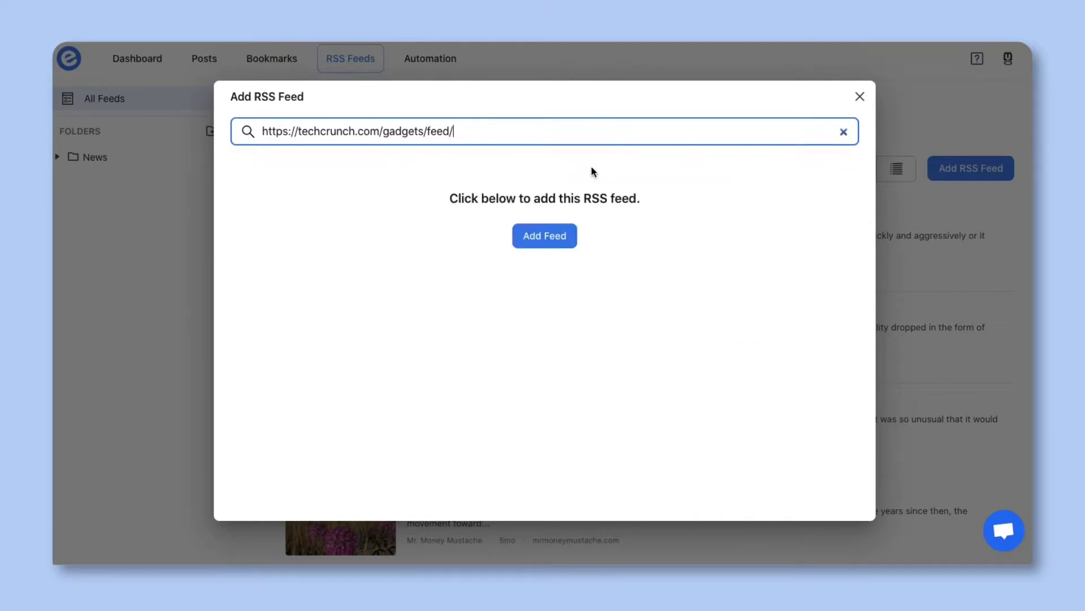
left_click(541, 238)
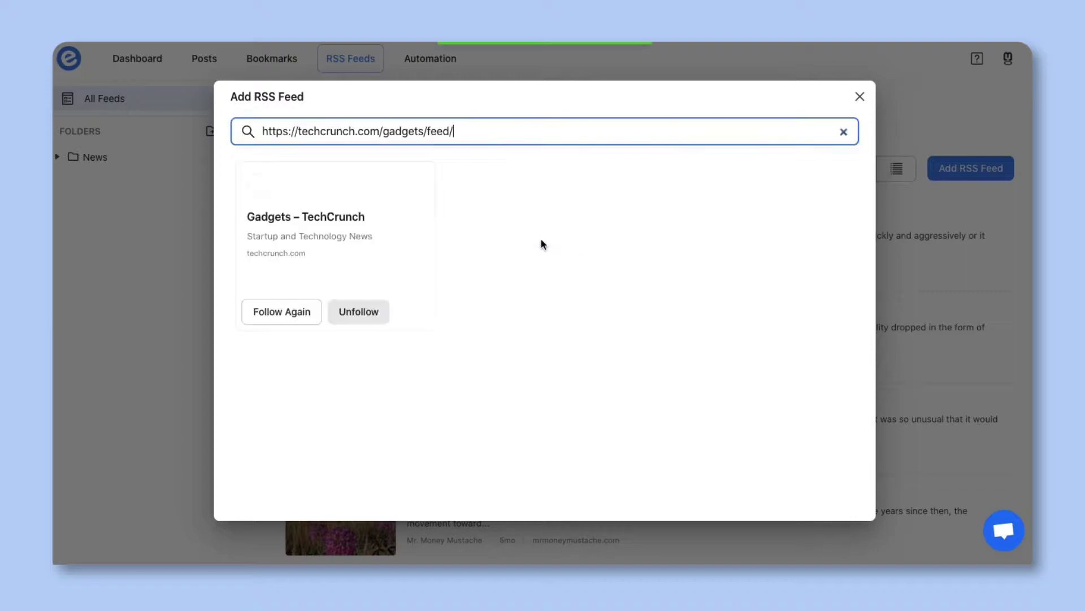
left_click(1006, 531)
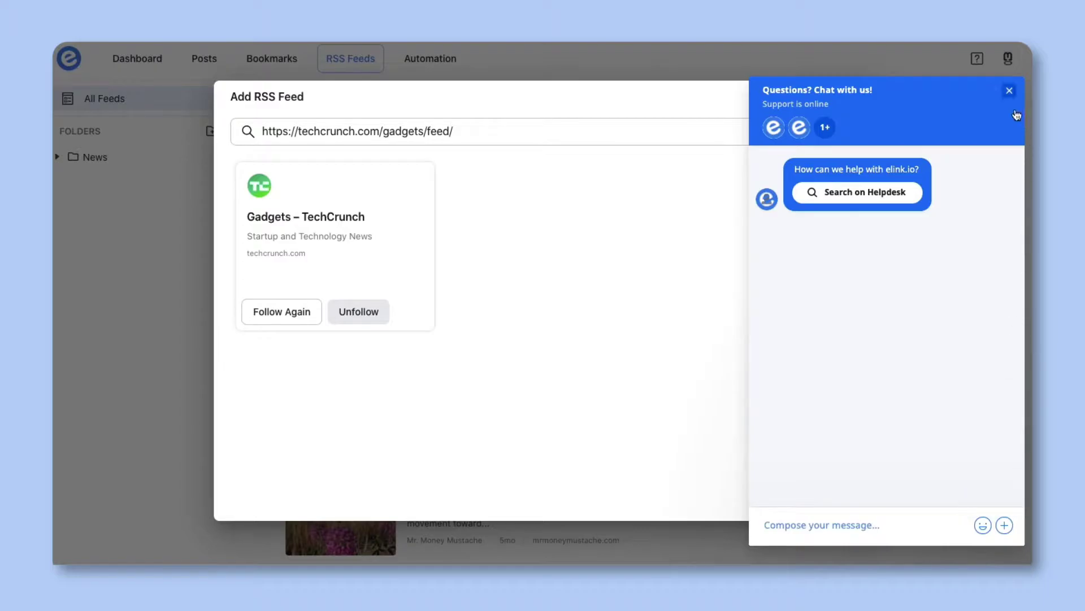
left_click(1009, 92)
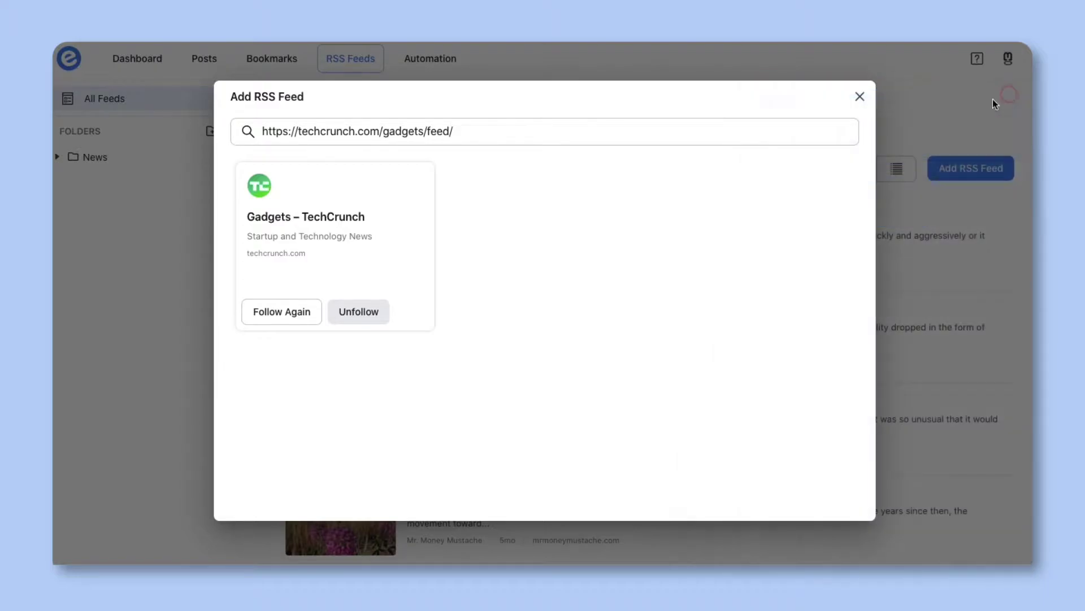
left_click(860, 99)
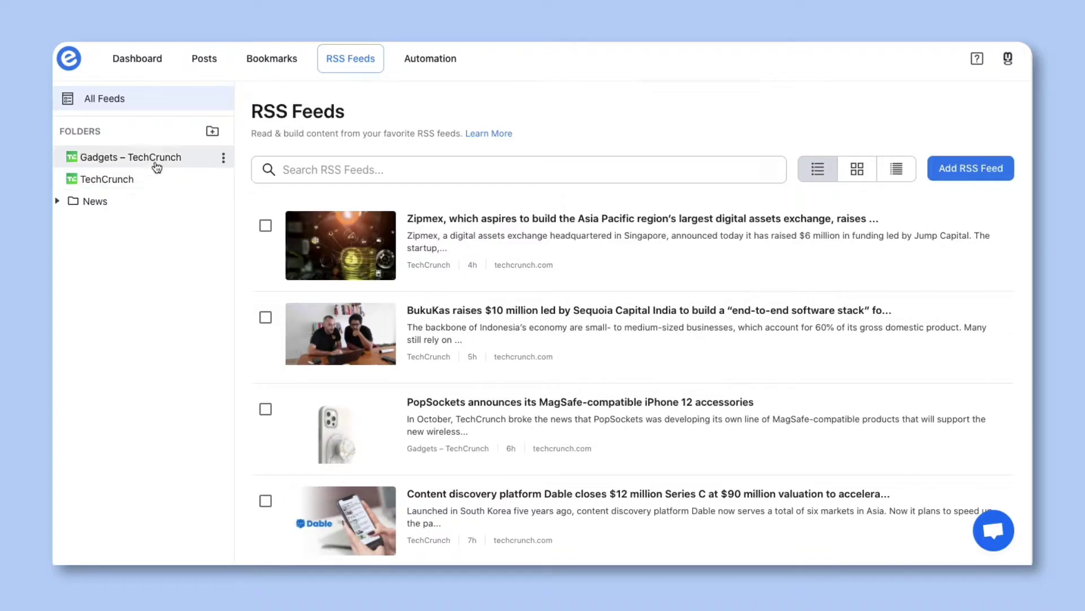
Move the TechCrunch feed into the News folder, leaving Gadgets – TechCrunch at top level.
left_click(214, 134)
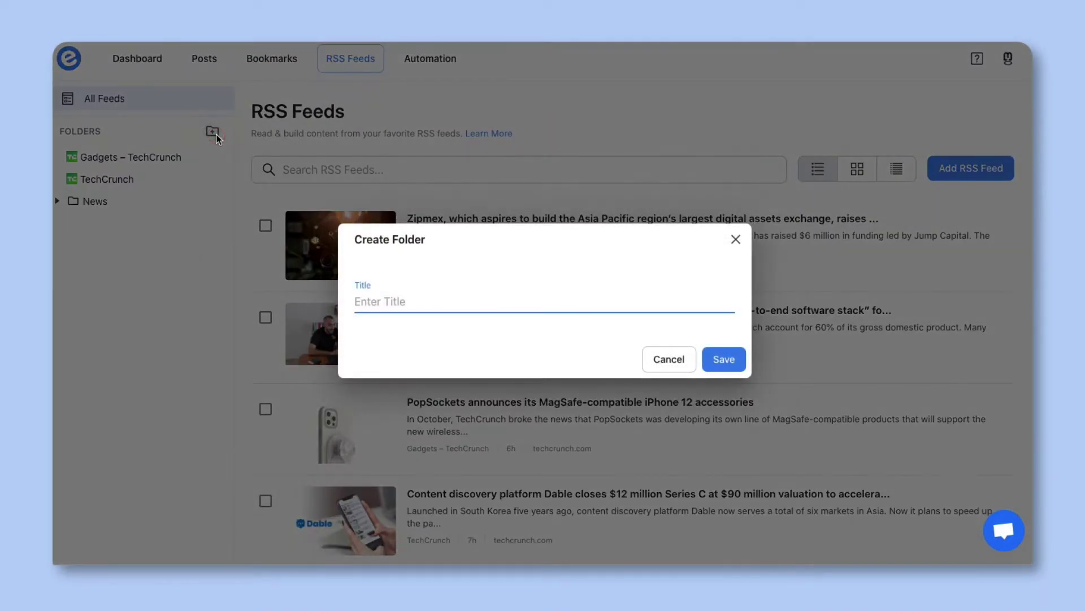
left_click(735, 240)
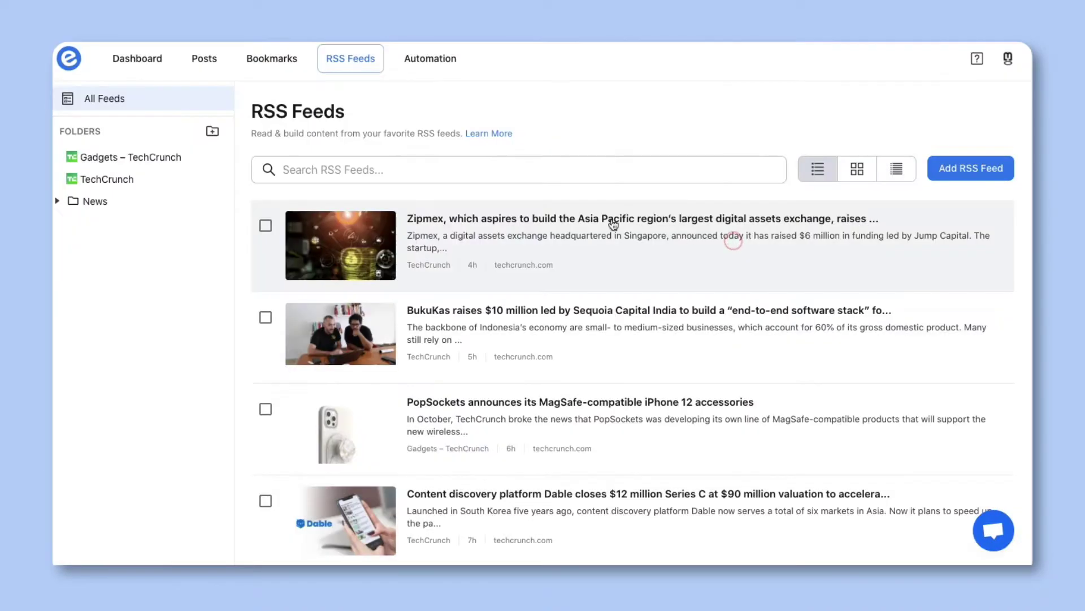
left_click_drag(109, 160, 137, 201)
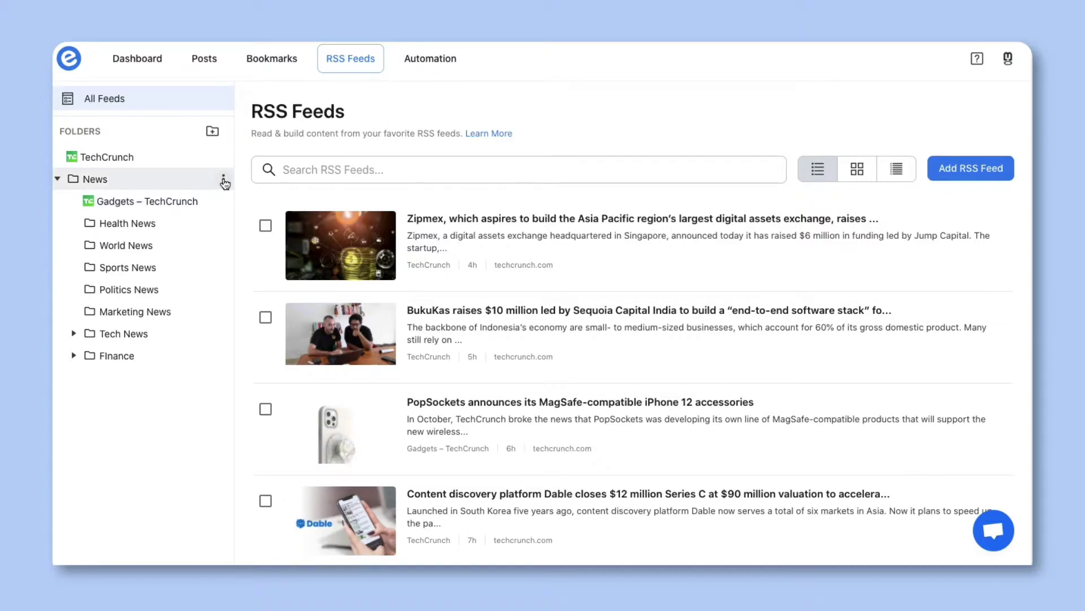
left_click(223, 180)
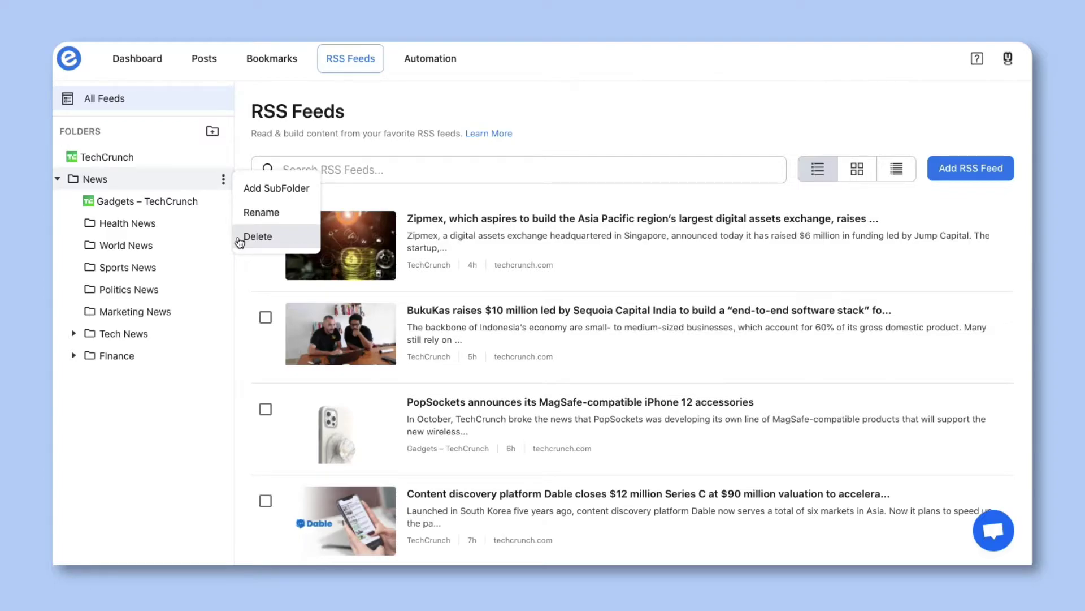
left_click(223, 181)
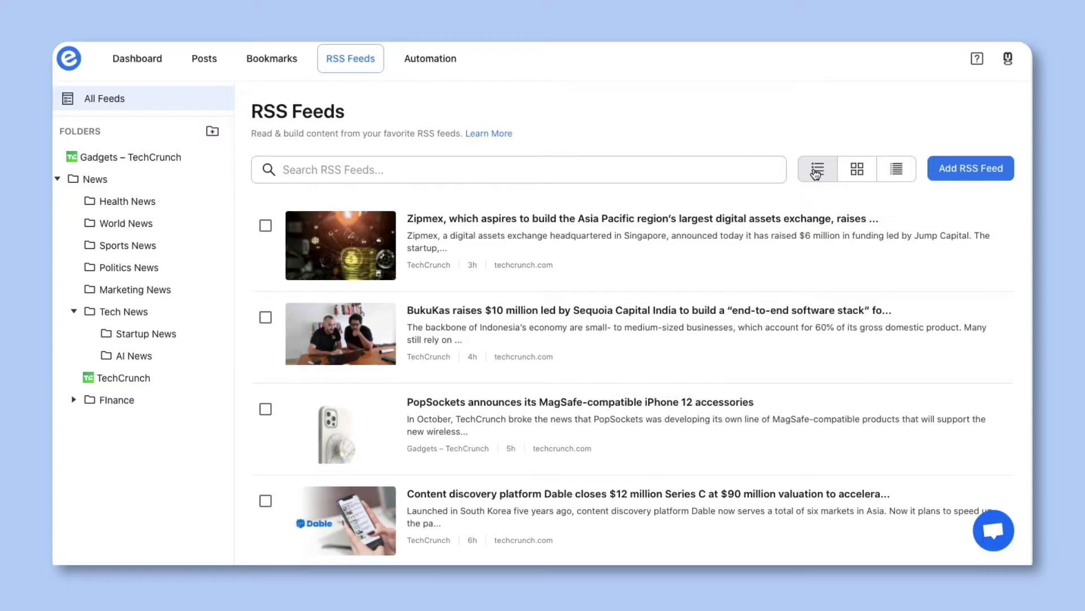
Try the grid and compact article views, then return to the thumbnail list view.
left_click(857, 169)
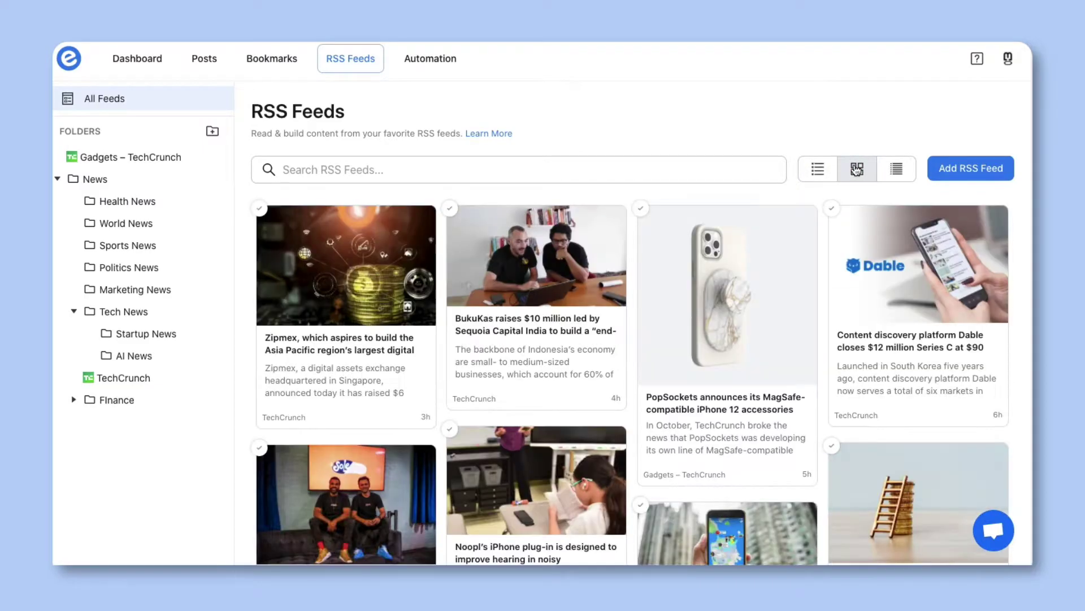
left_click(894, 170)
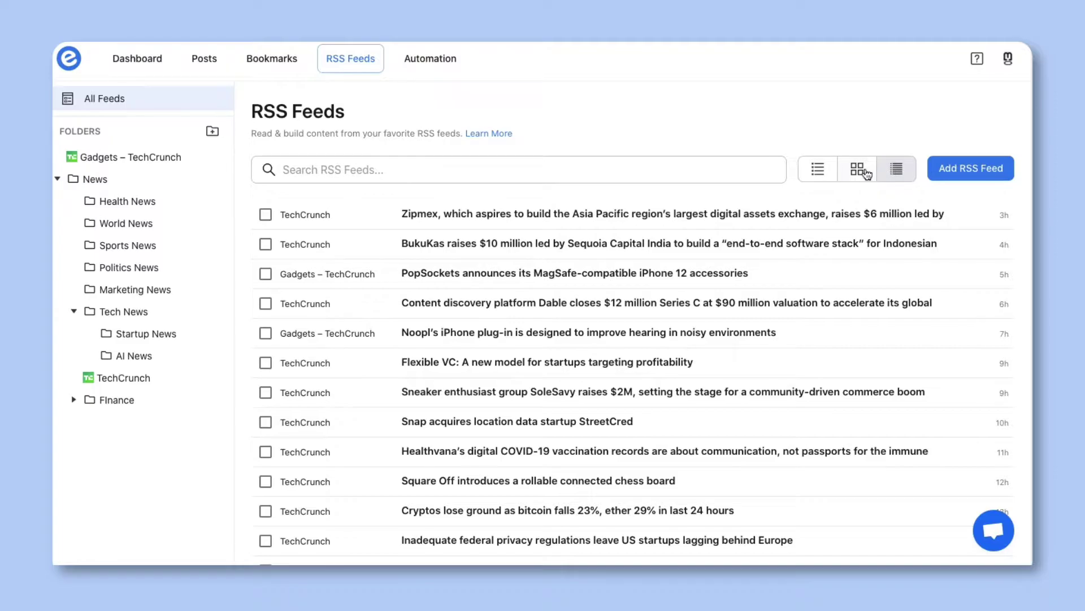
left_click(816, 171)
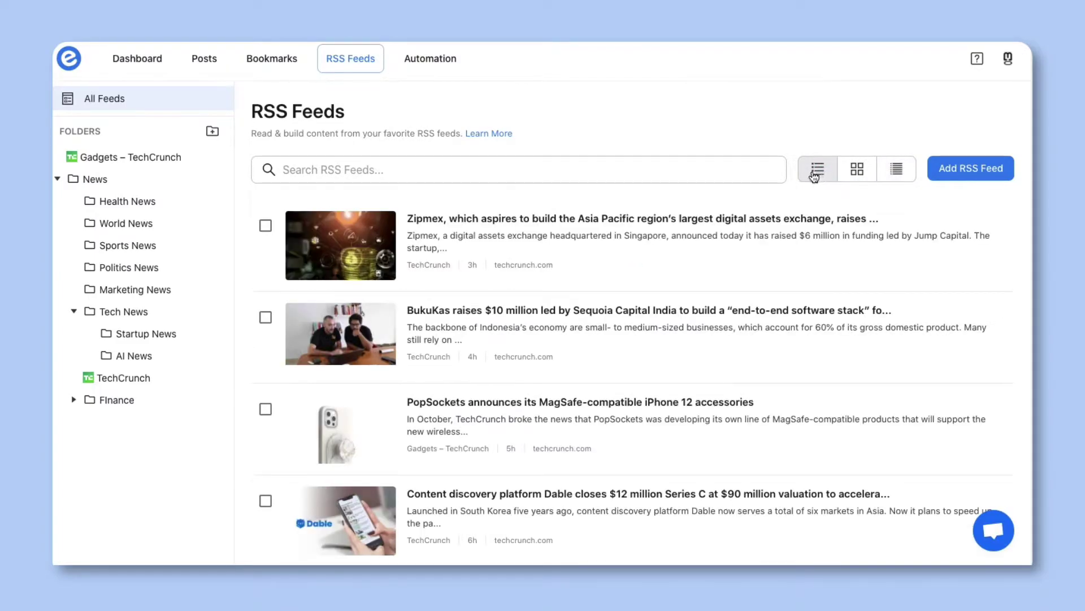
Preview the Zipmex funding article, toggle its selection, and close the preview.
left_click(530, 219)
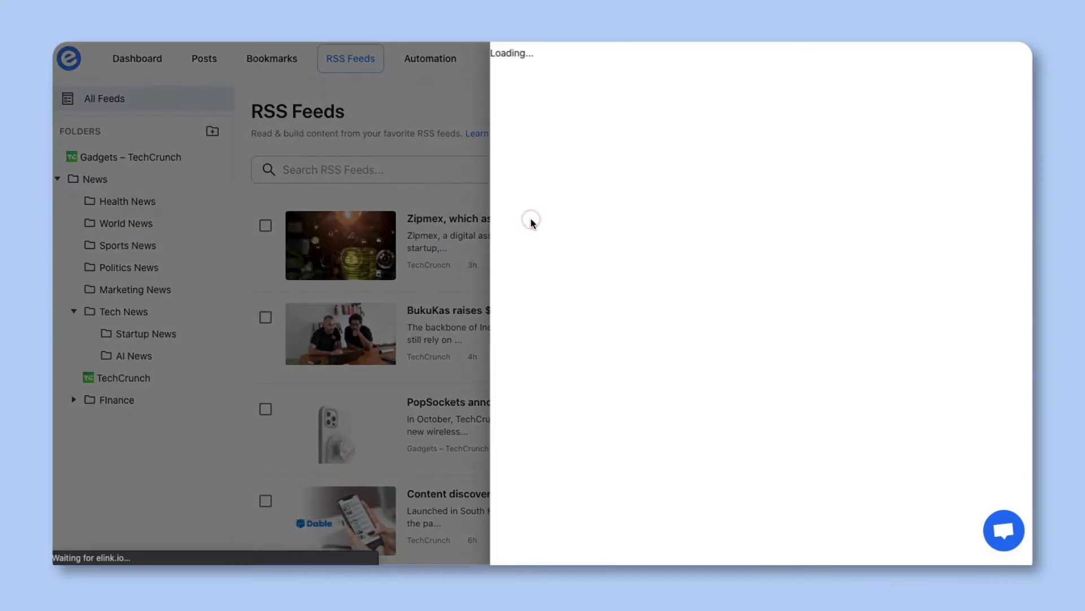
middle_click(527, 208)
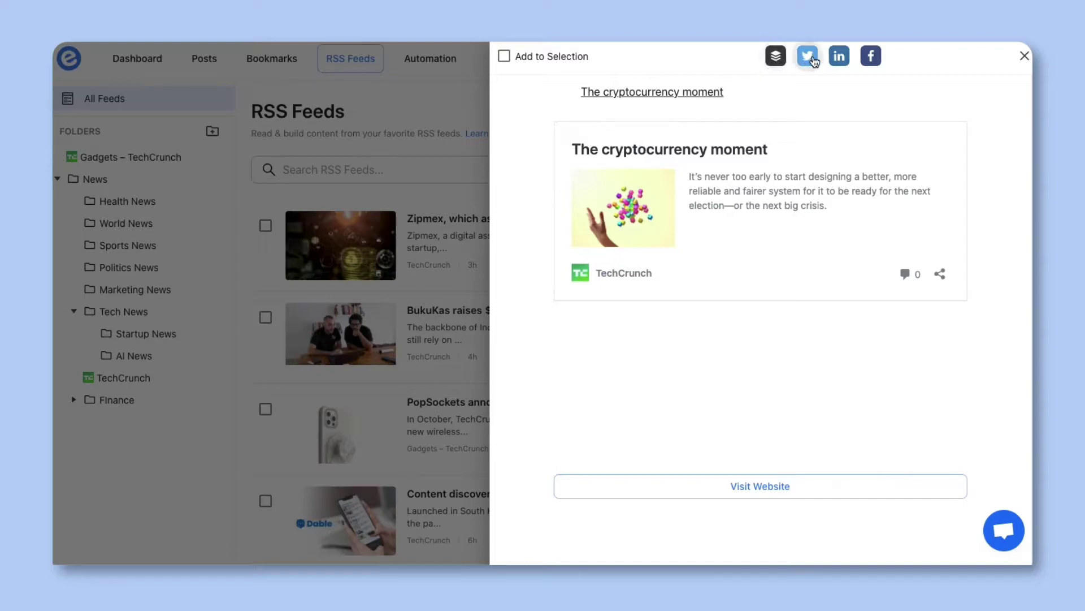
left_click(503, 56)
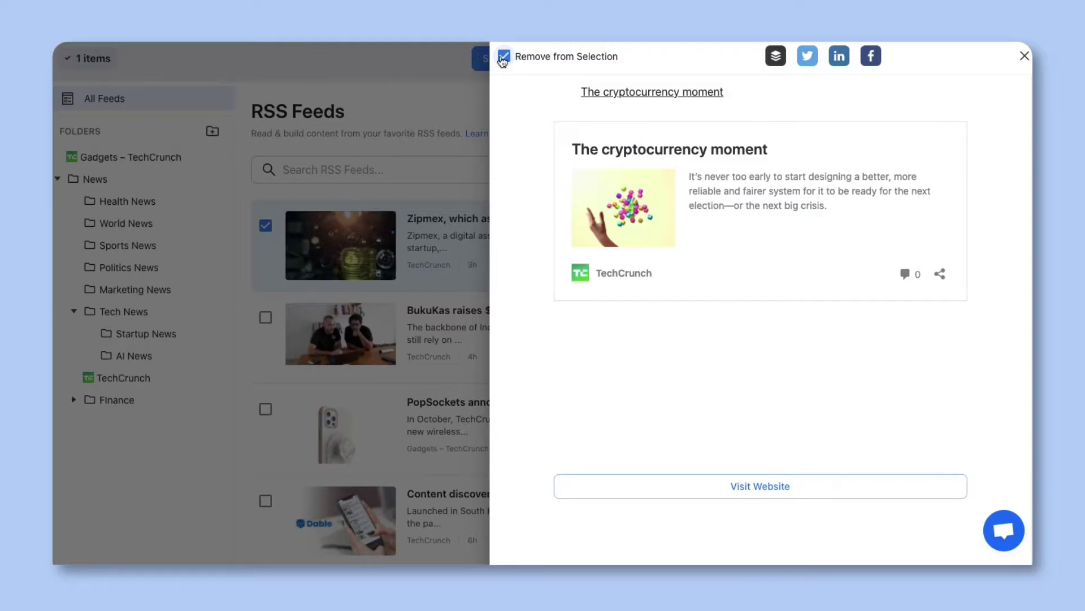
left_click(503, 57)
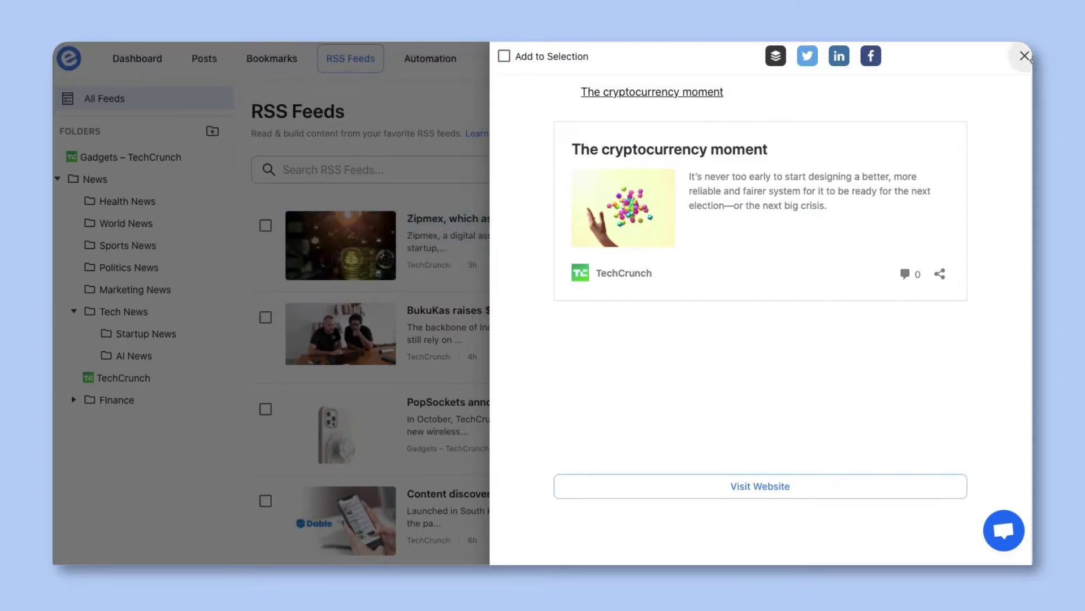
left_click(1024, 55)
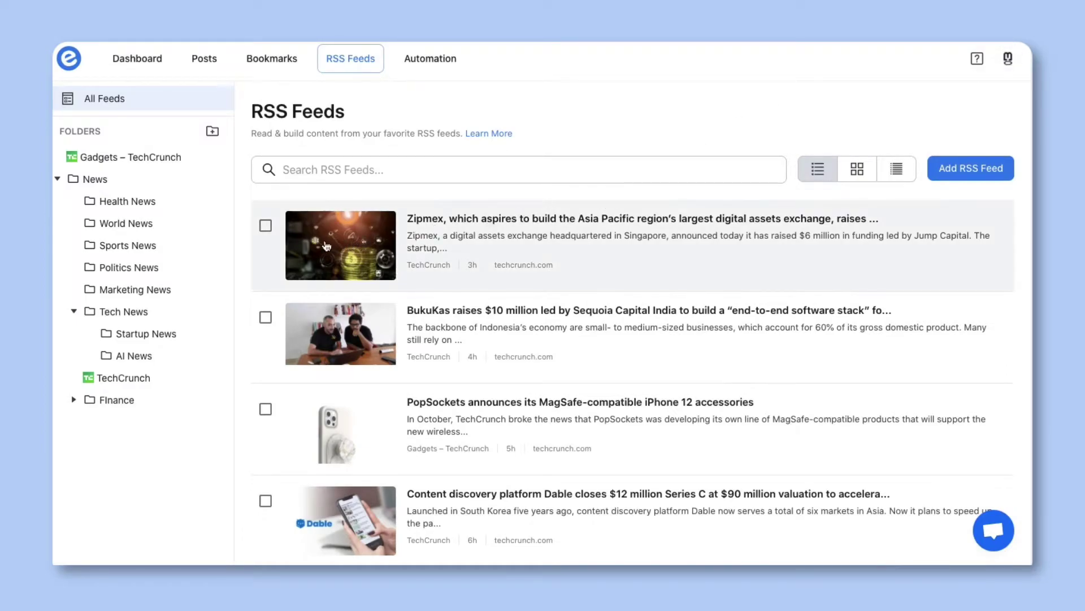
Select the Zipmex, BukuKas, PopSockets and Dable articles and build a post from them.
left_click(264, 225)
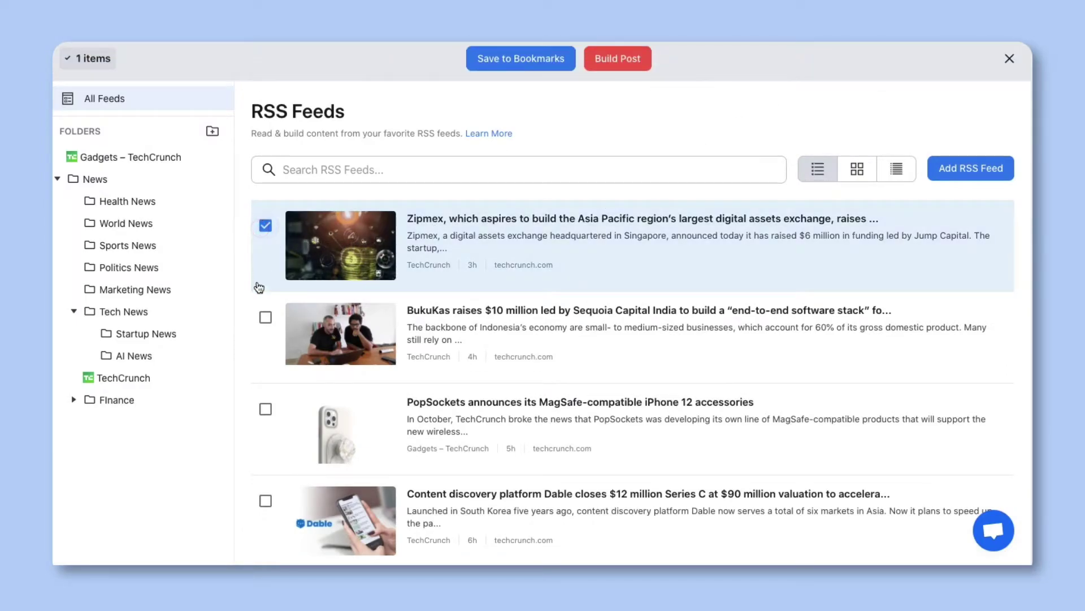
left_click(264, 317)
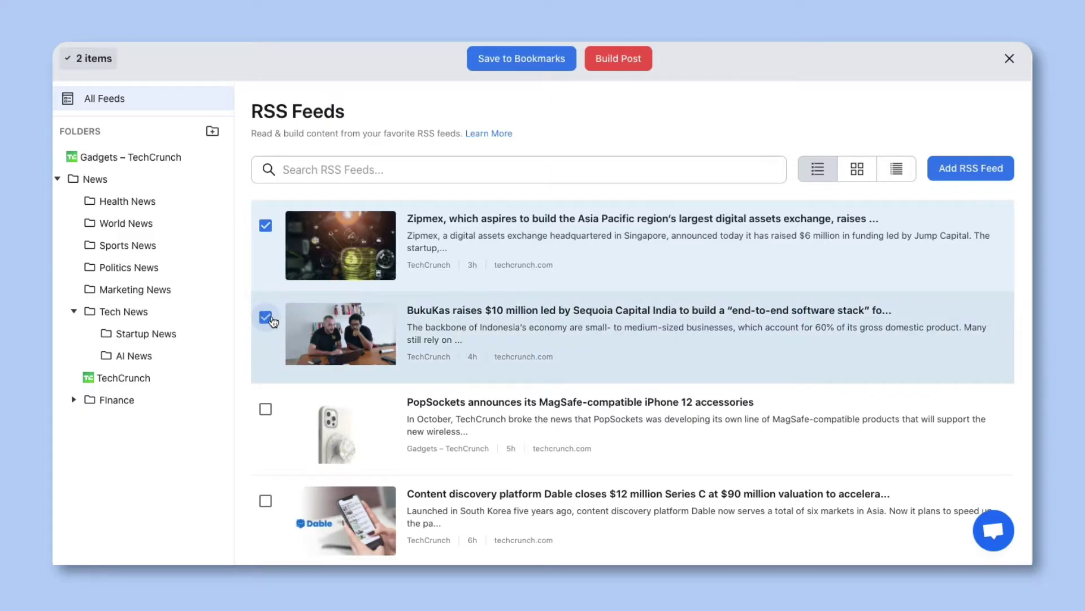
left_click(265, 407)
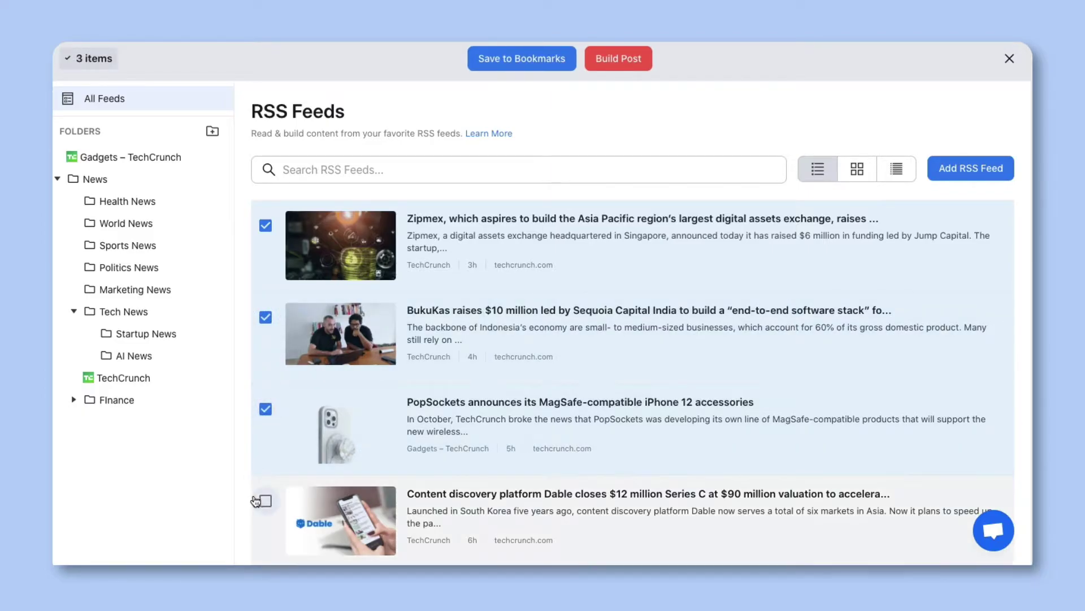
left_click(258, 501)
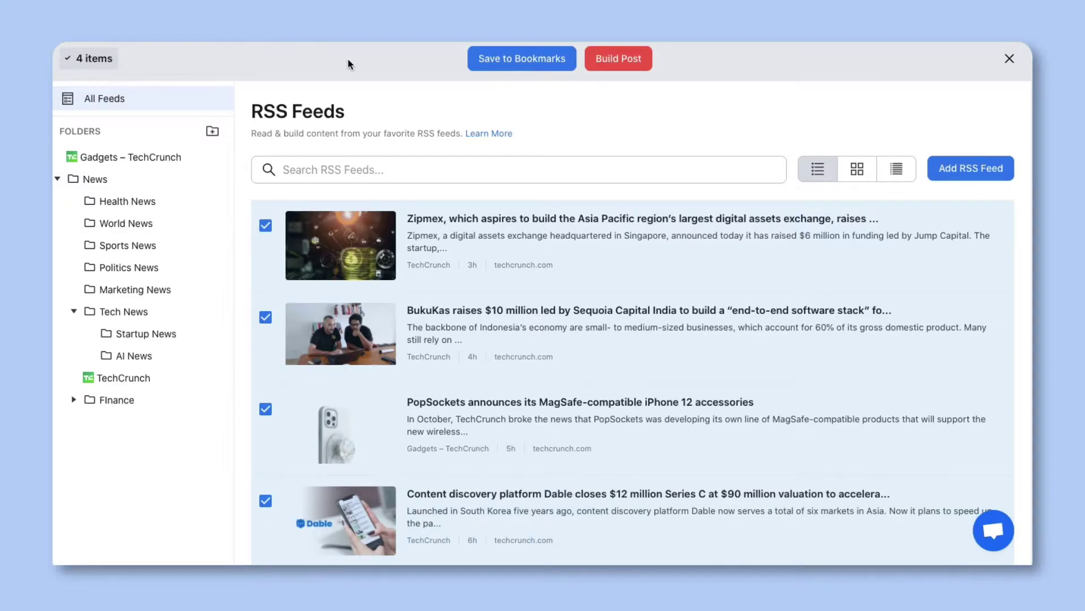
left_click(440, 170)
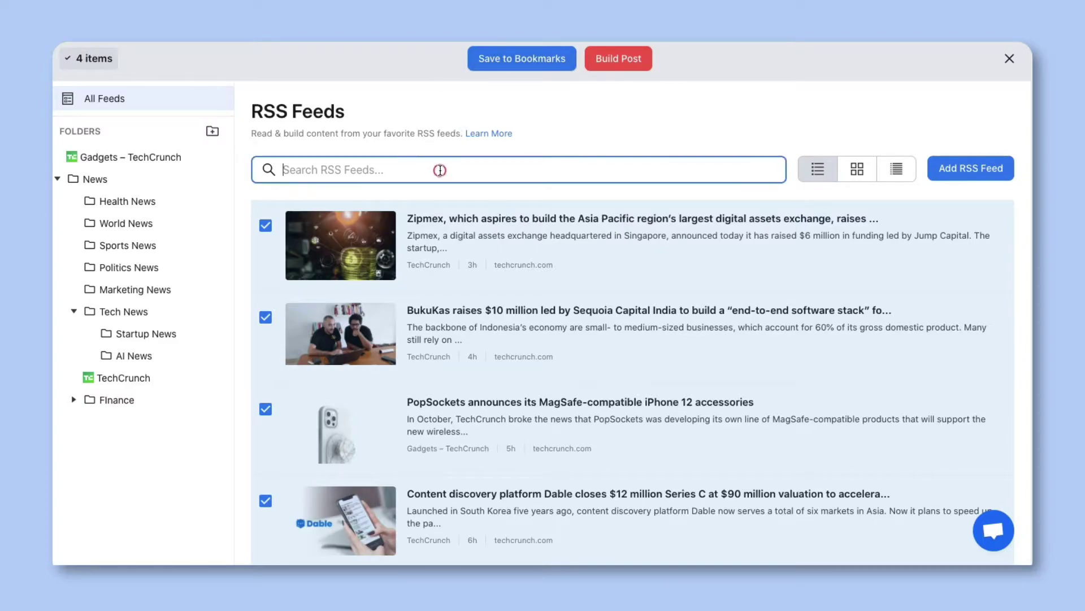
Build the post from the four chosen articles and look over the draft.
left_click(612, 72)
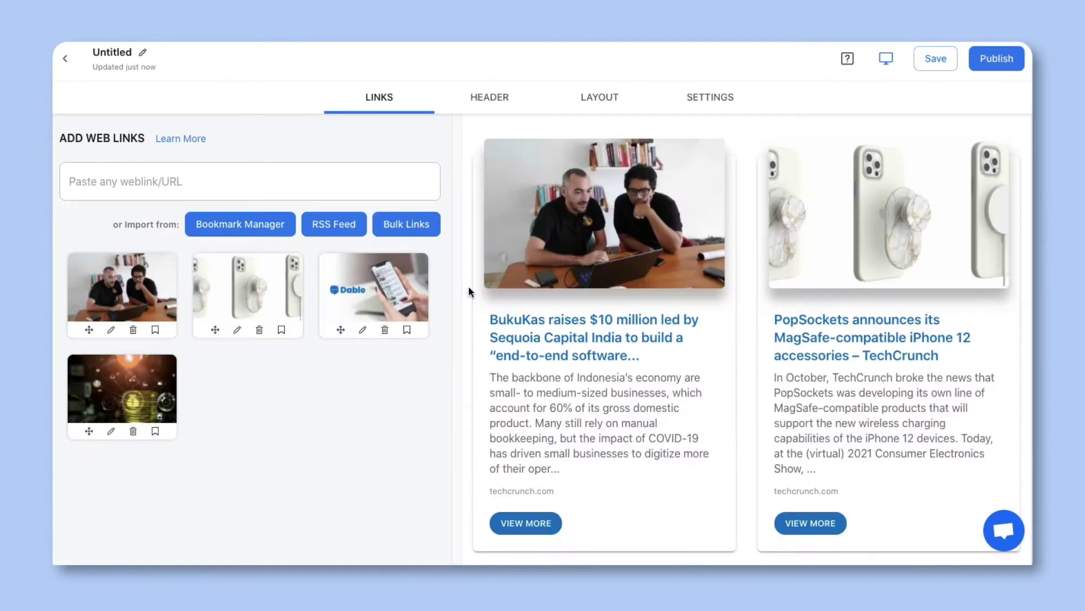
scroll(469, 287, "down", 7)
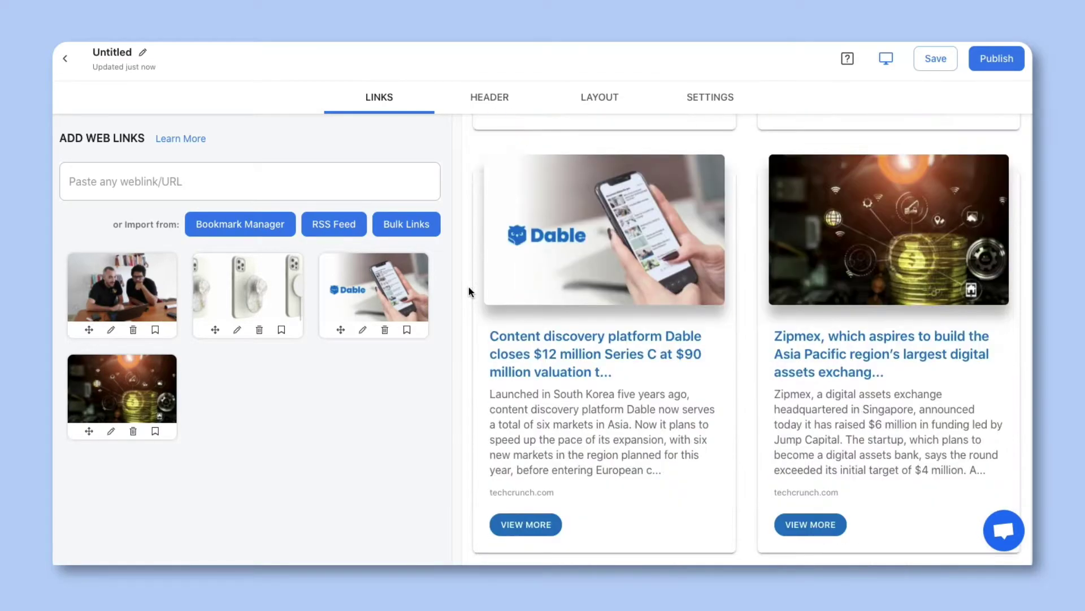
scroll(470, 286, "up", 7)
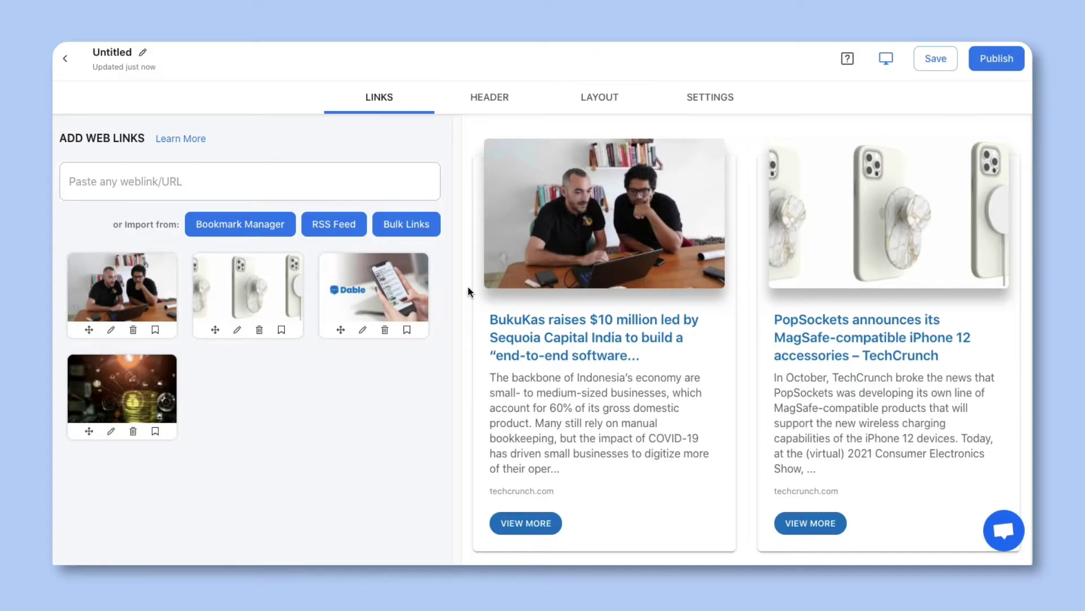
left_click(119, 186)
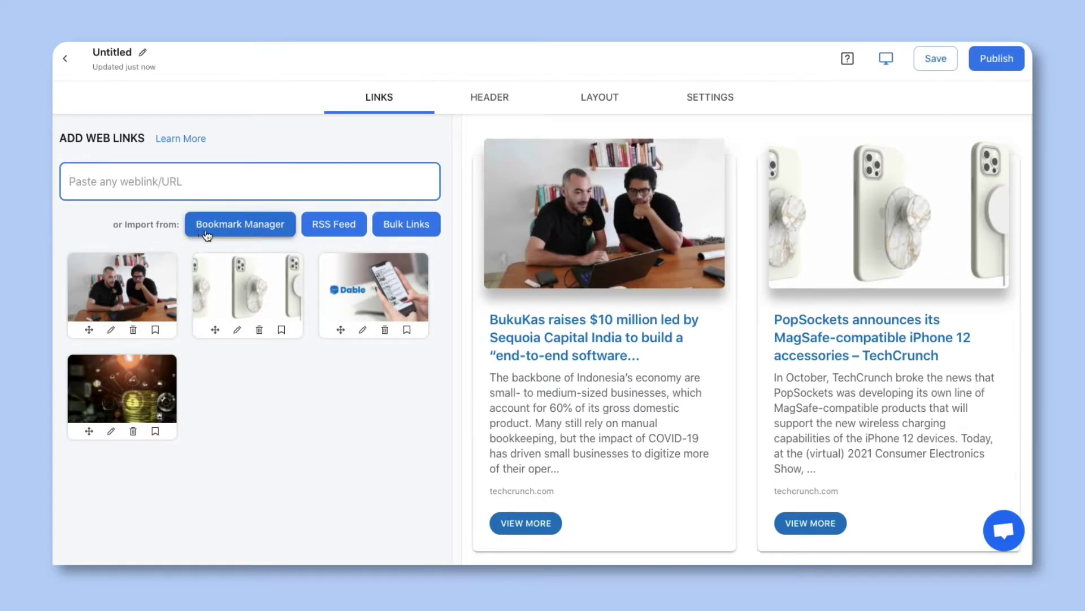
Insert 20 RSS articles, including SoleSavy, StreetCred, Roblox, Roku Quibi and SilviaTerra.
left_click(337, 237)
scroll(311, 327, "down", 8)
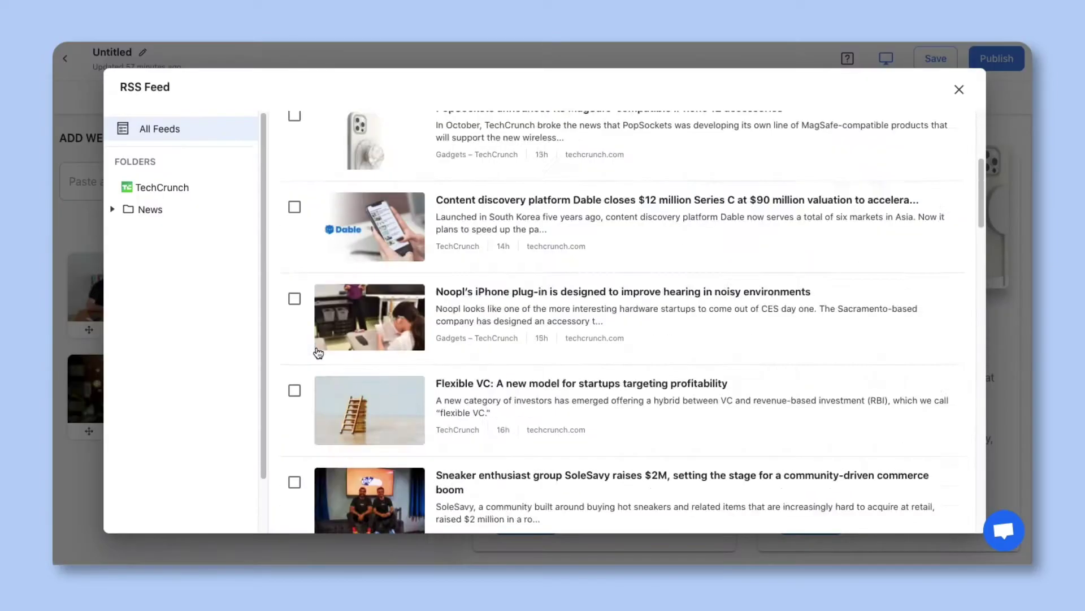
left_click(294, 258)
left_click(295, 352)
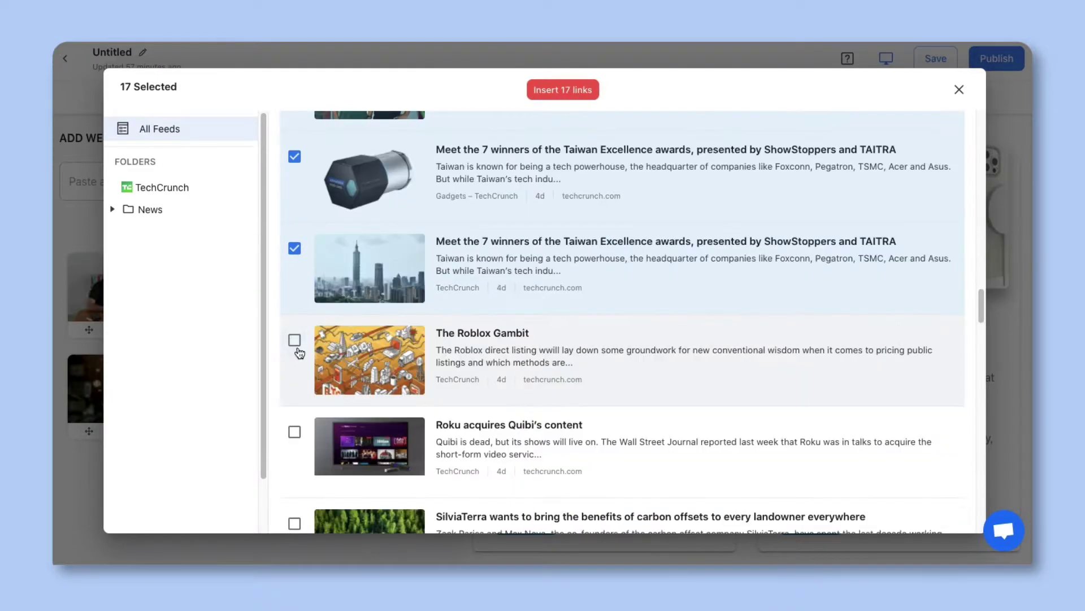
left_click(295, 340)
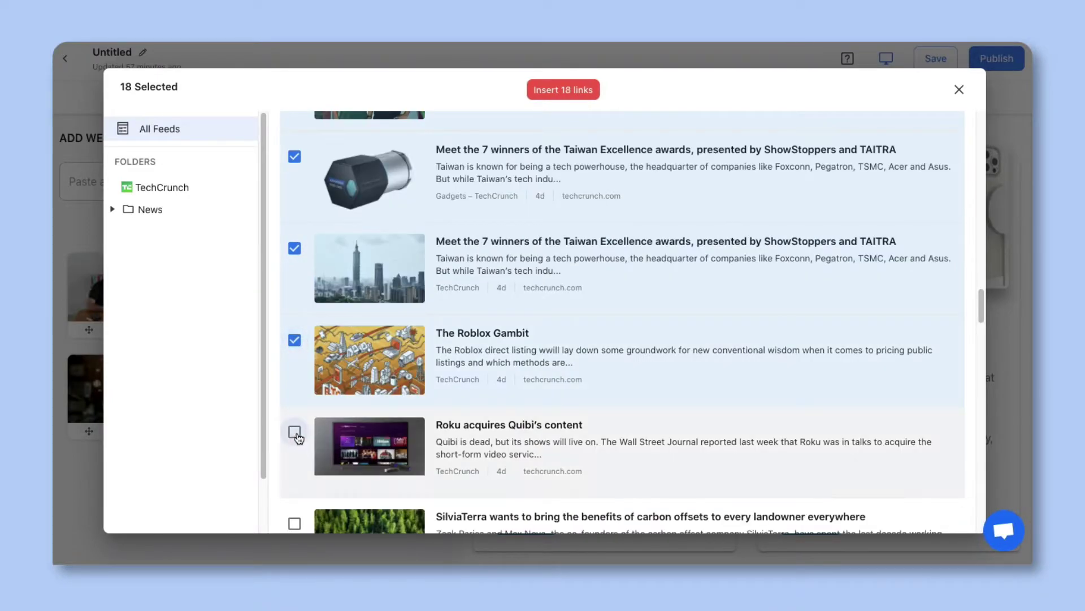
left_click(294, 431)
scroll(293, 438, "down", 1)
left_click(294, 497)
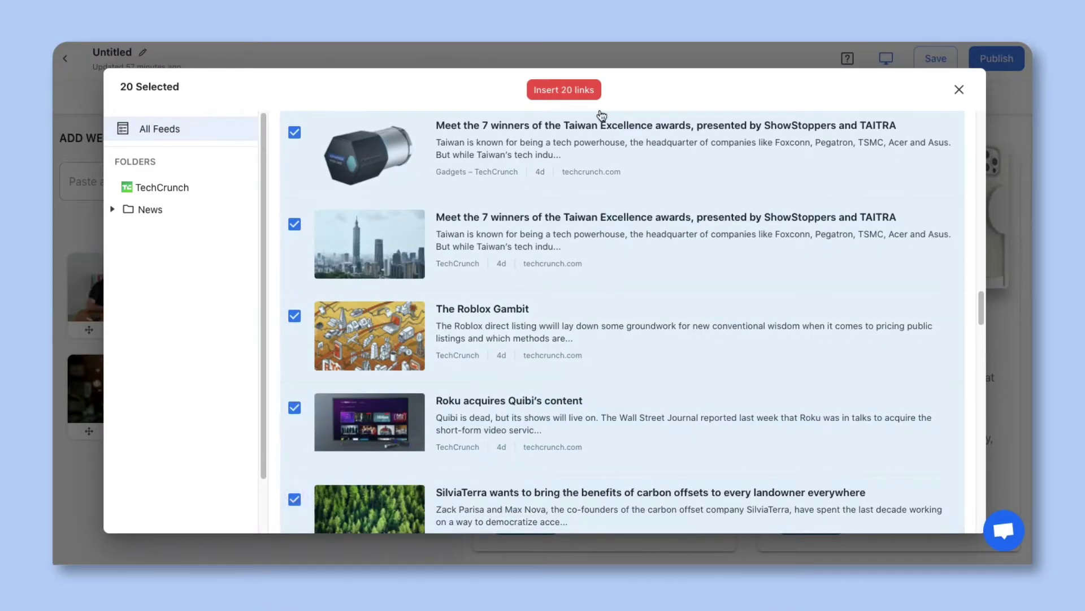
left_click(583, 91)
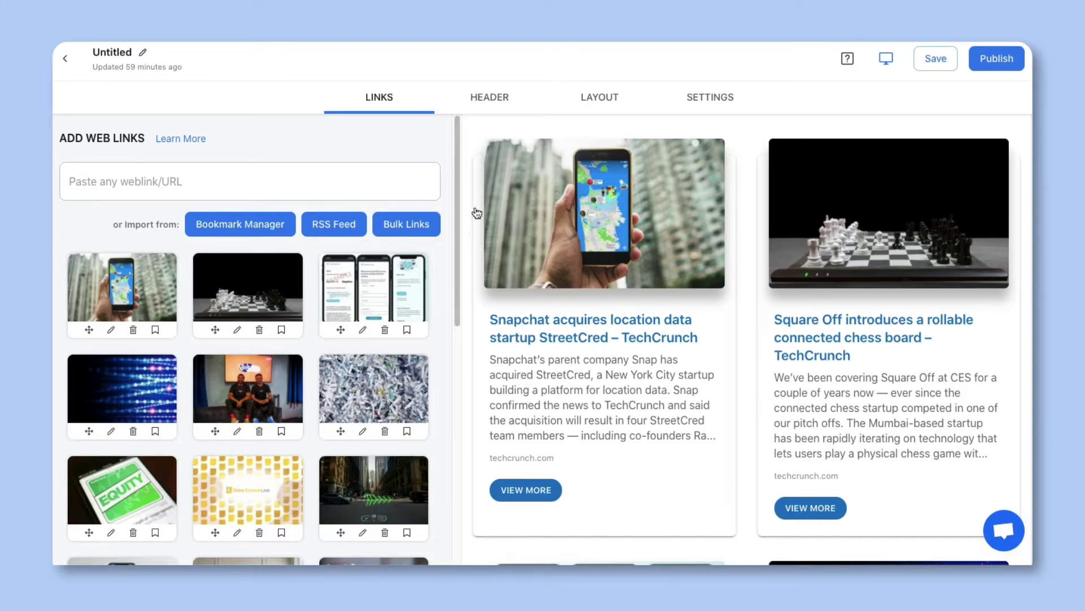
Review the post's Header Image, Header Body and Footer Body settings.
left_click(482, 99)
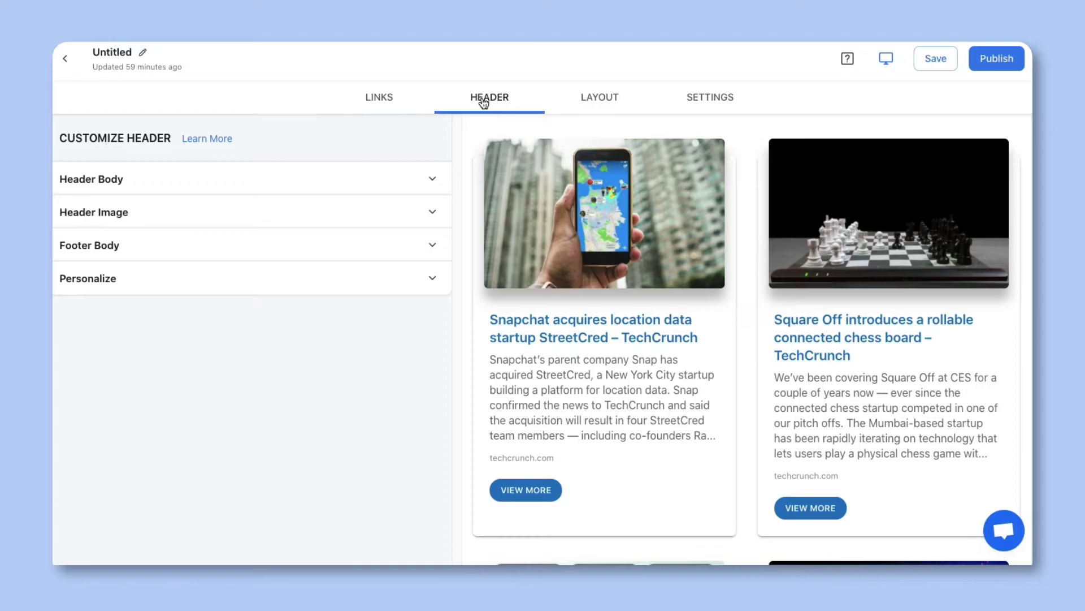
left_click(433, 211)
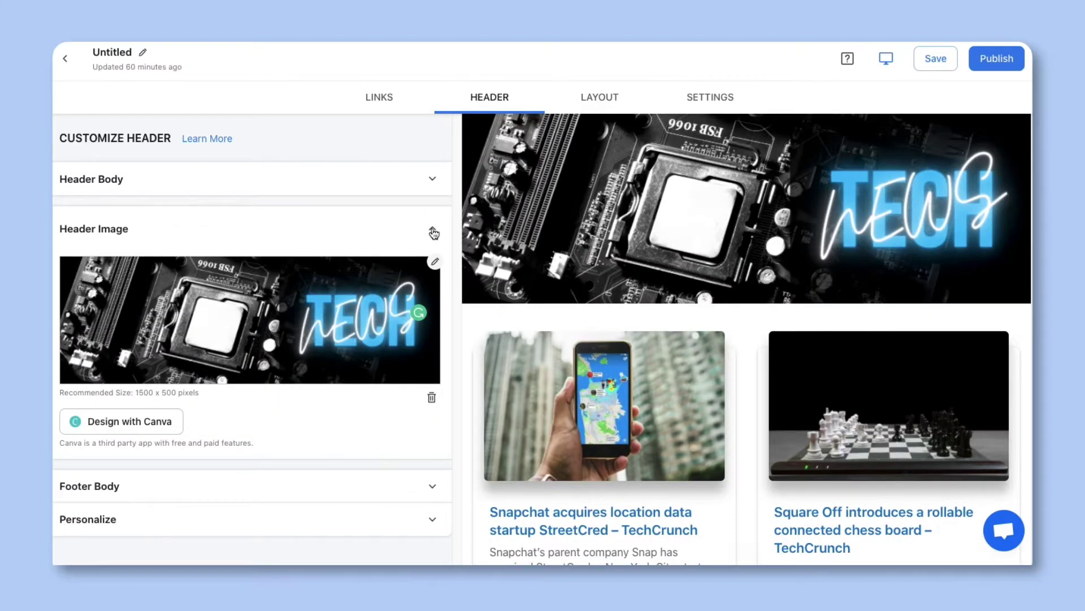
left_click(434, 232)
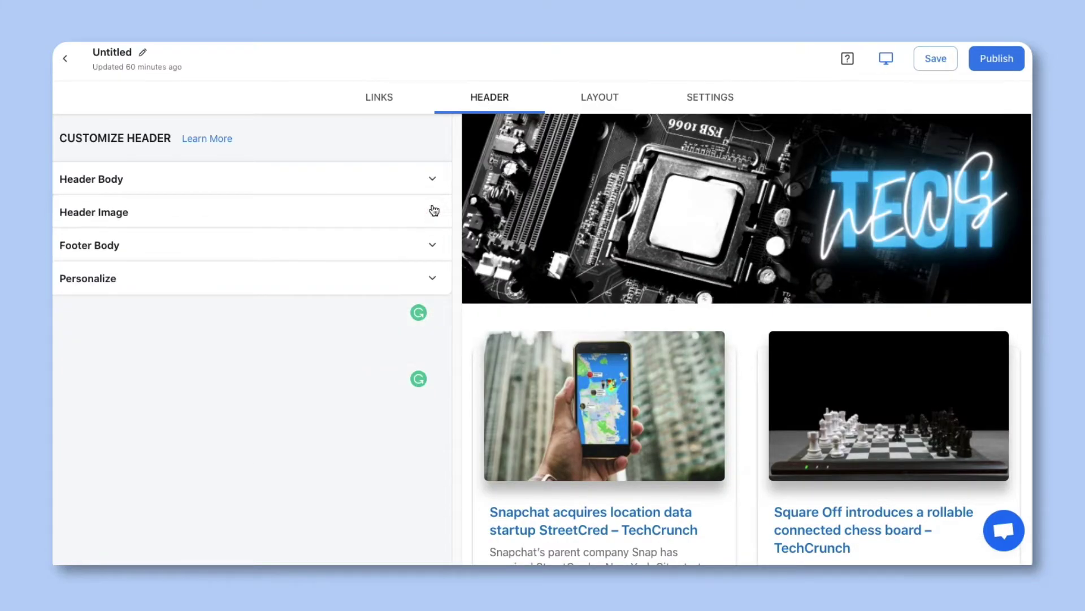
left_click(433, 182)
left_click(434, 184)
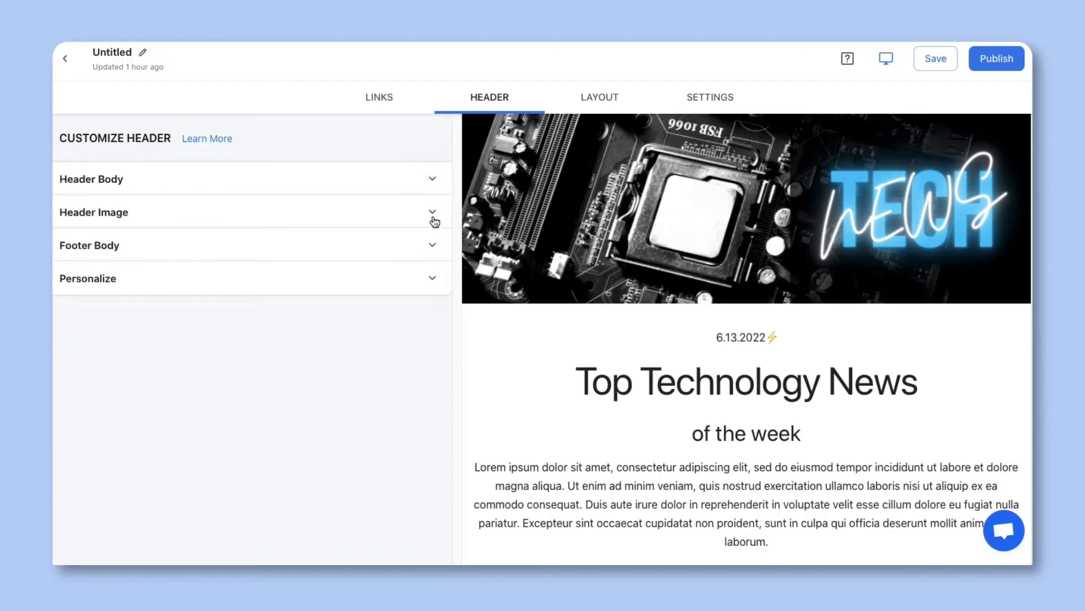
left_click(433, 248)
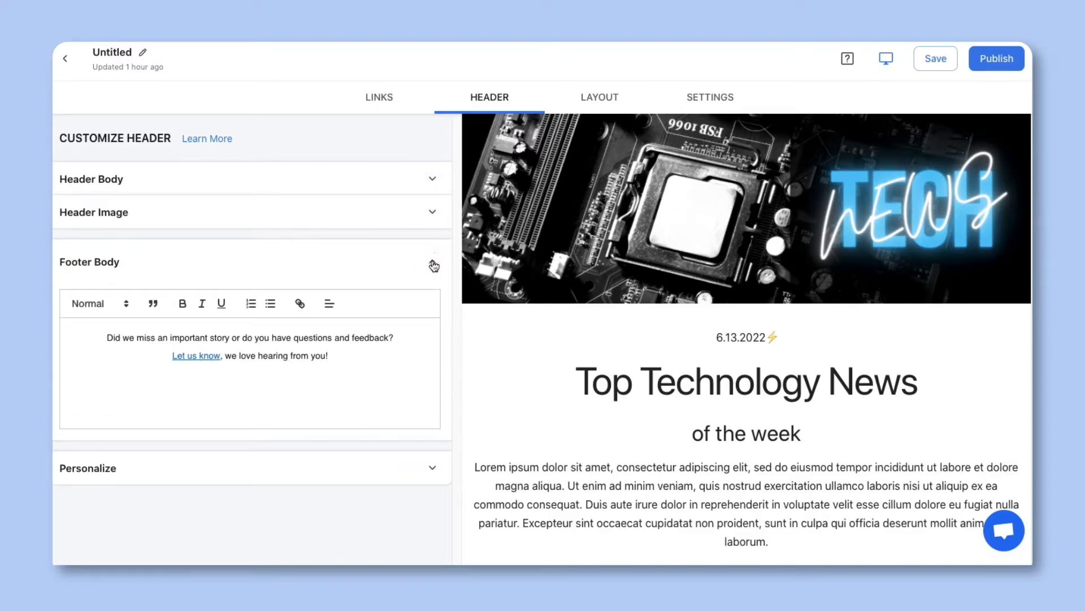
left_click(433, 266)
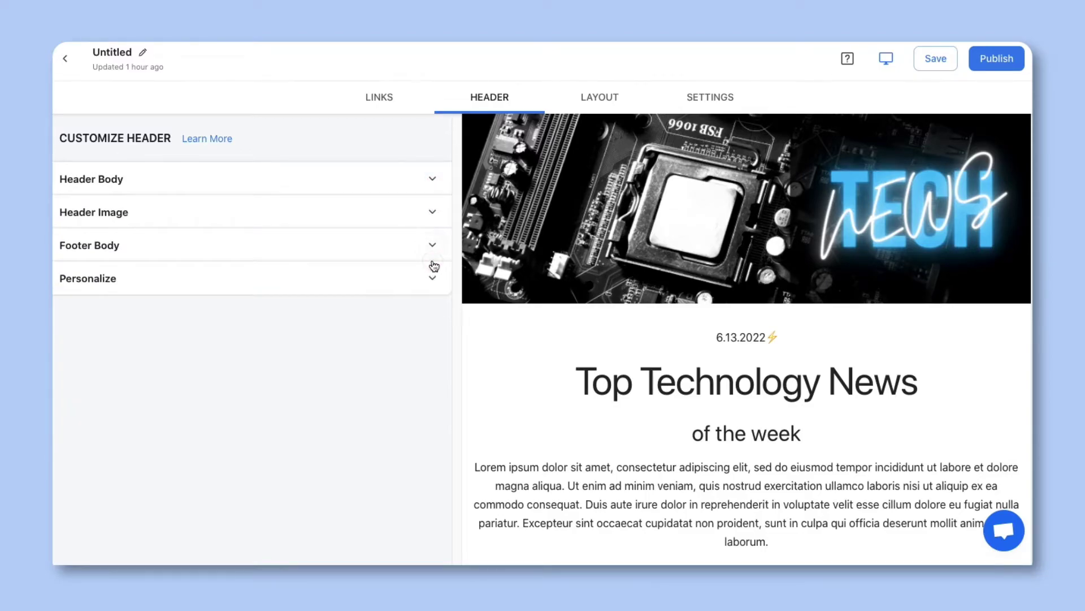
left_click(588, 101)
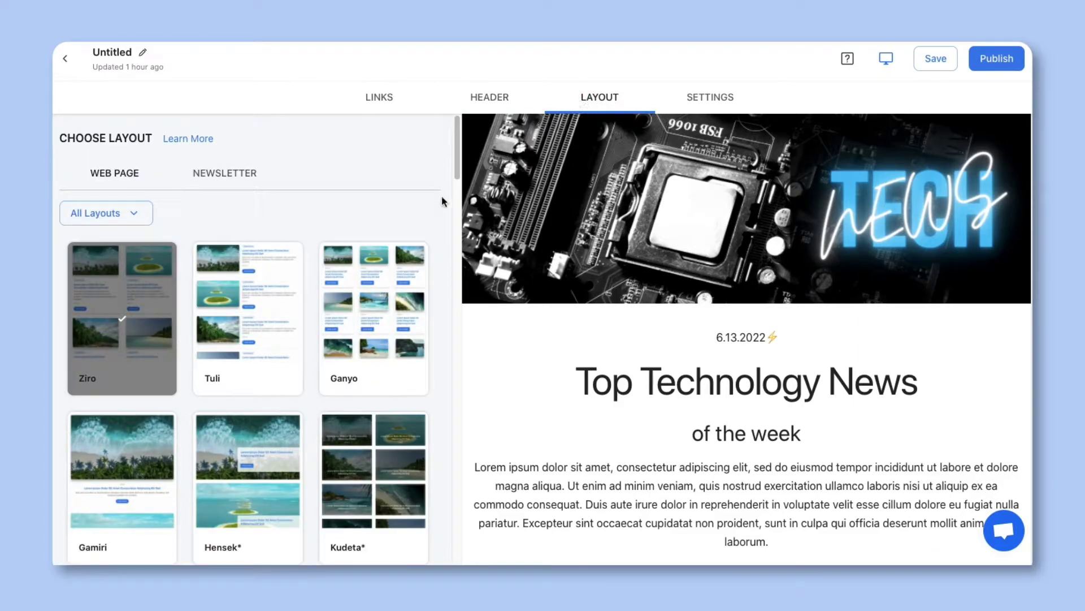
scroll(443, 214, "down", 9)
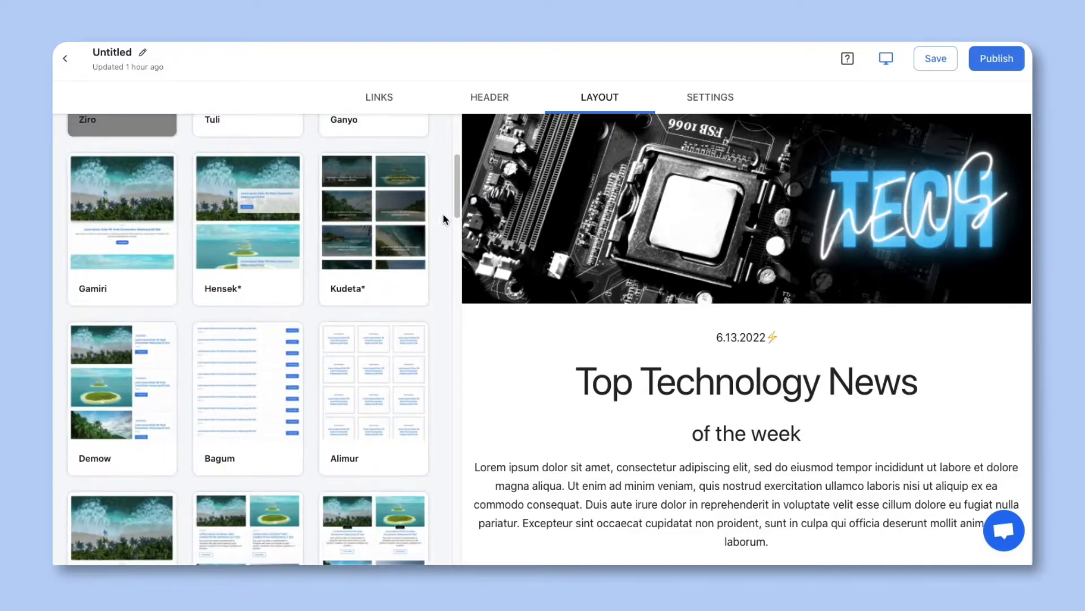
scroll(443, 215, "down", 1)
scroll(443, 214, "up", 10)
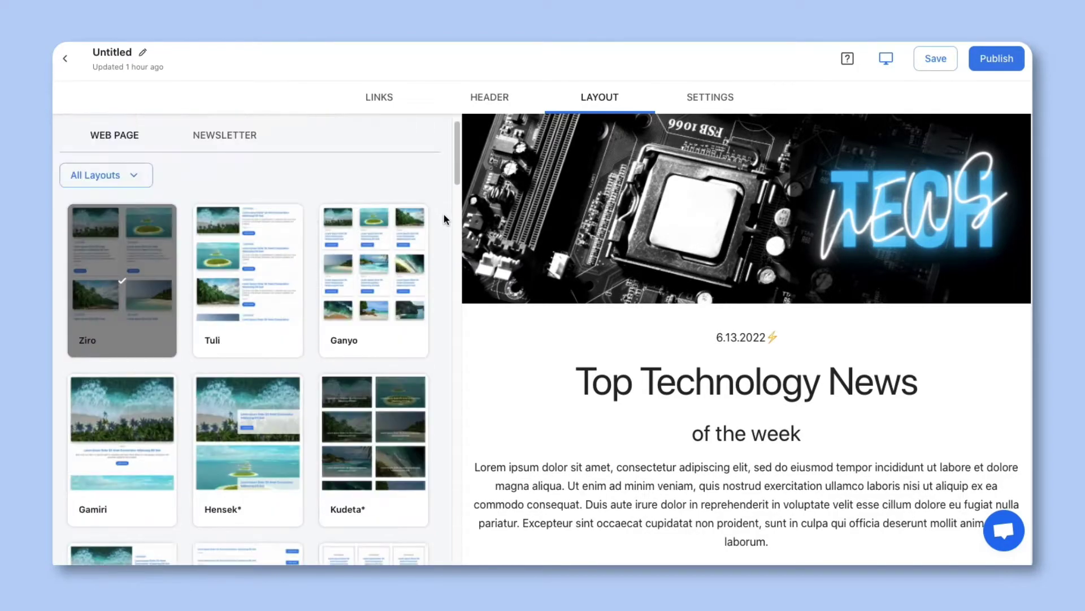
left_click(255, 271)
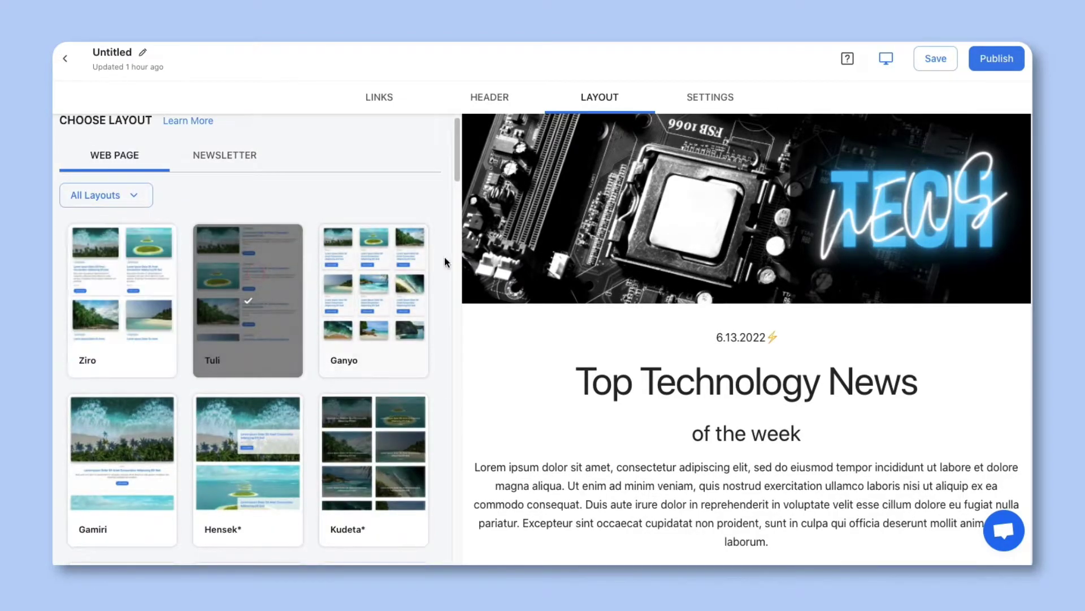
scroll(452, 259, "down", 5)
scroll(475, 269, "down", 7)
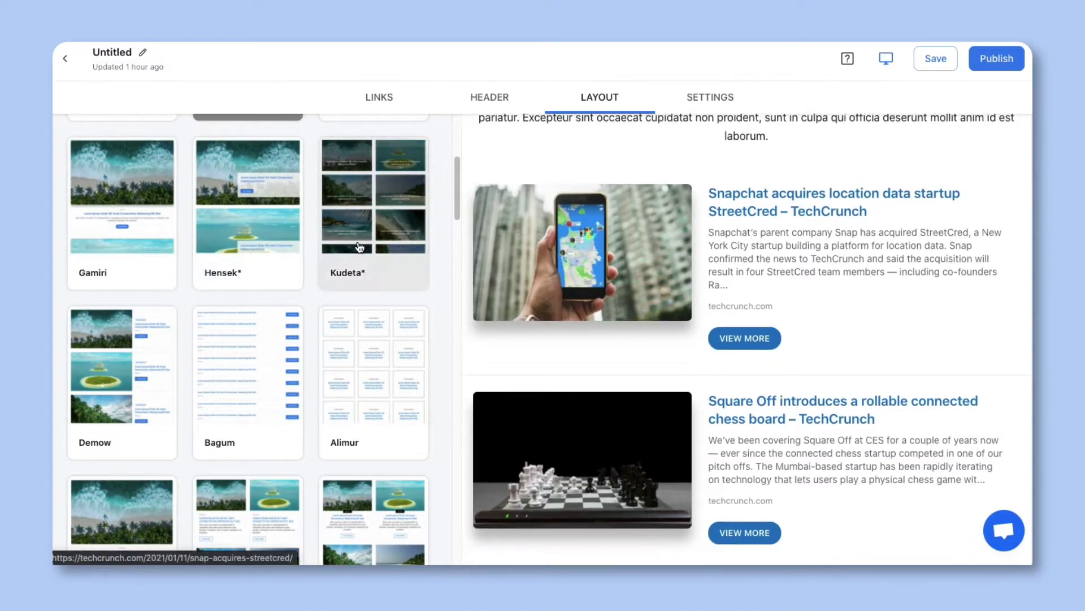
scroll(355, 249, "up", 5)
left_click(148, 287)
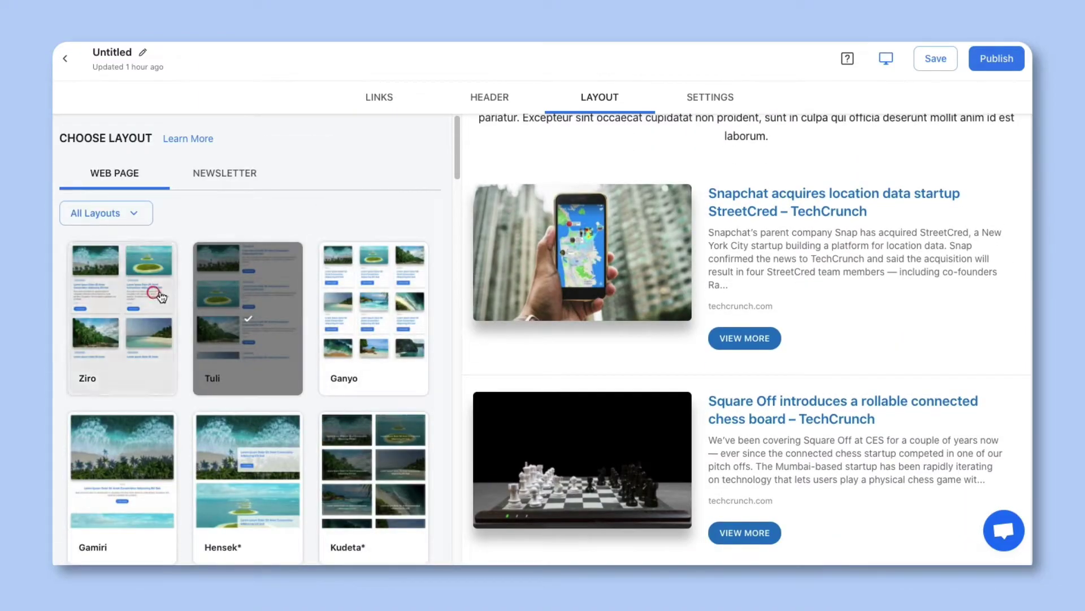
left_click(358, 303)
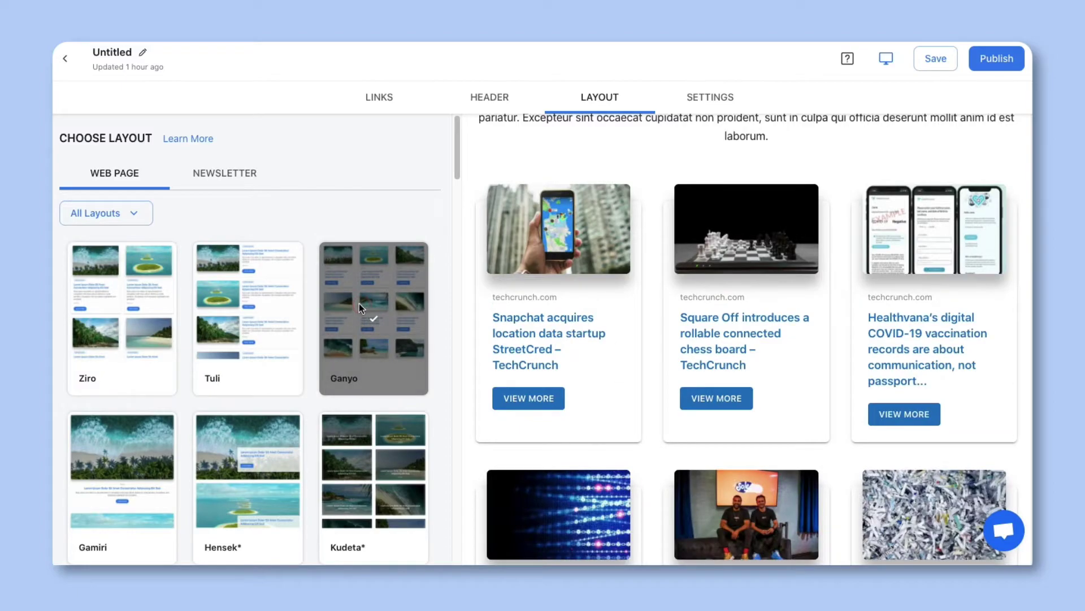
left_click(246, 307)
left_click(123, 440)
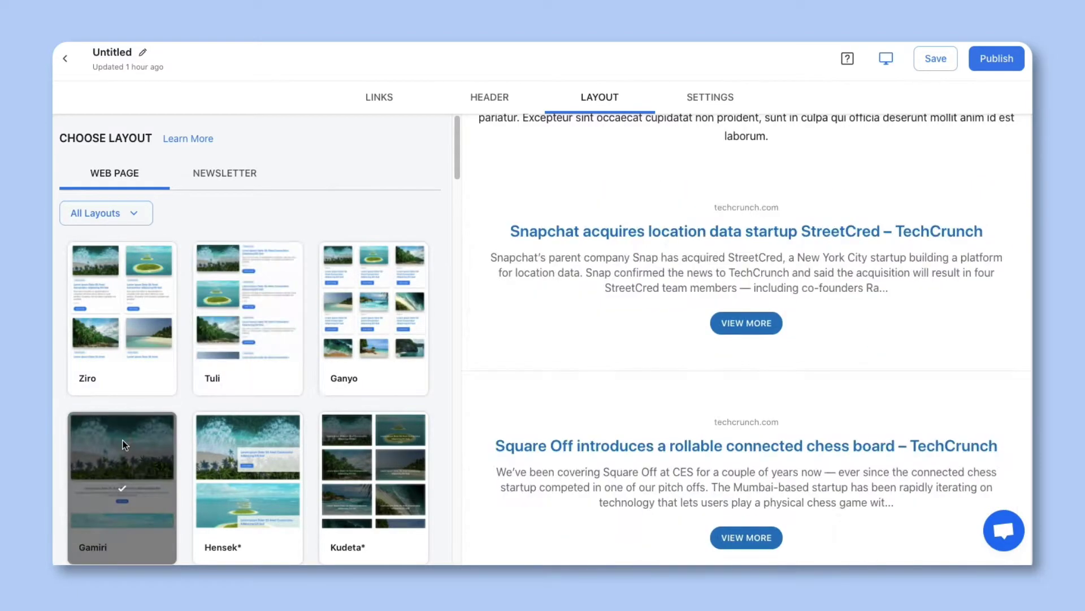
left_click(125, 388)
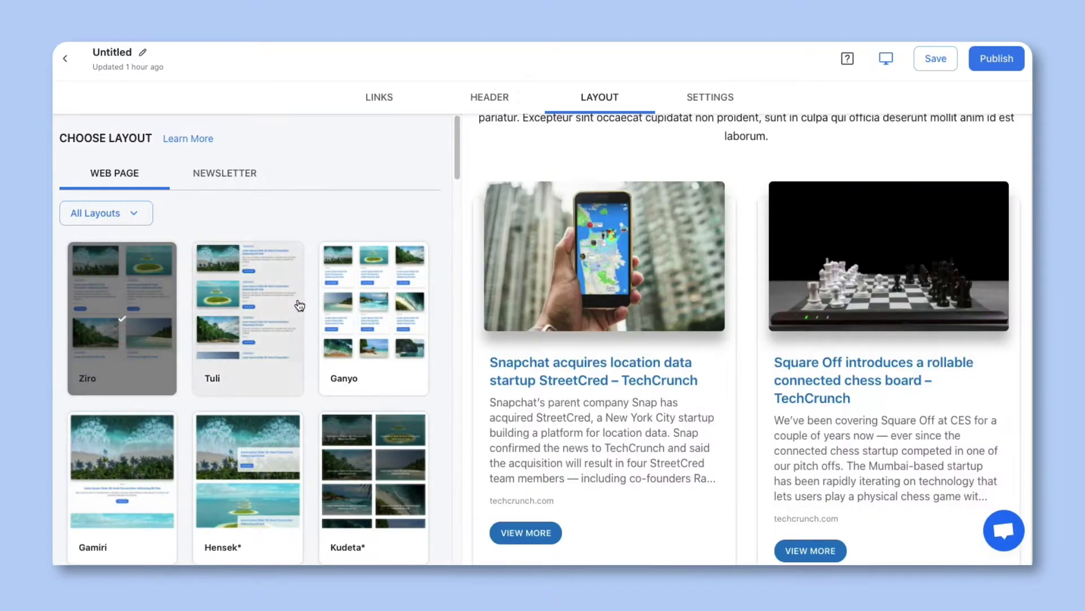
Set the theme colour to 18A7E4, text to white and background to black.
left_click(701, 95)
left_click(432, 180)
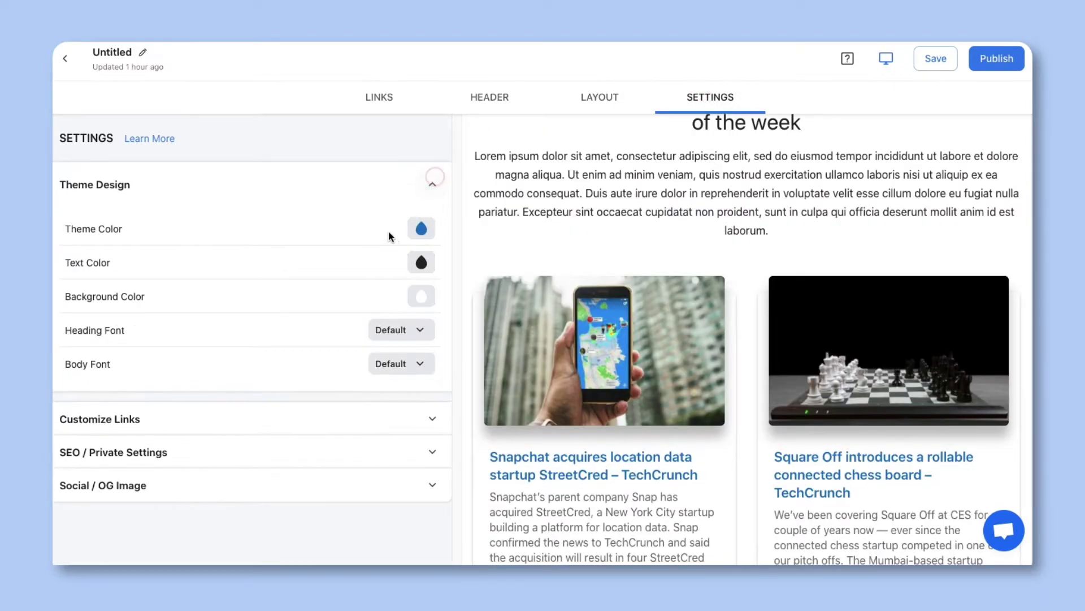
left_click(419, 232)
left_click(420, 357)
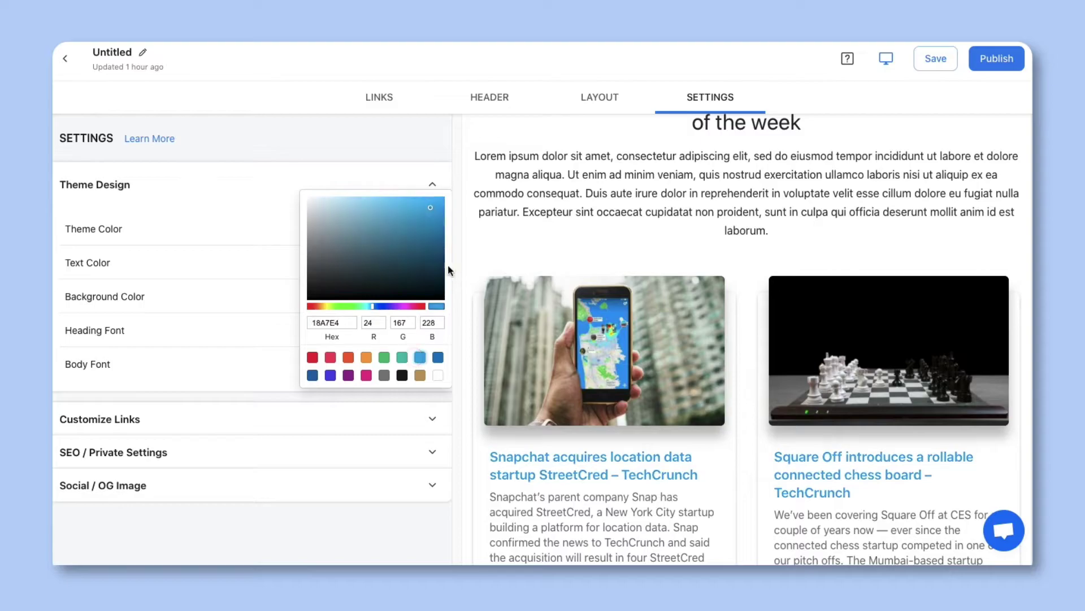
left_click(453, 243)
left_click(419, 262)
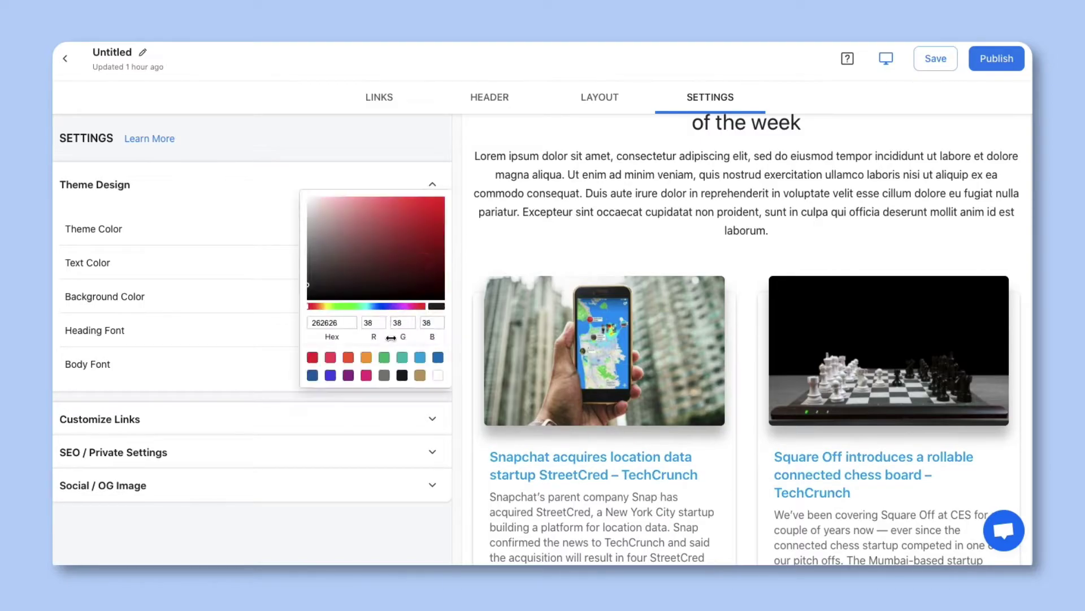
left_click(438, 375)
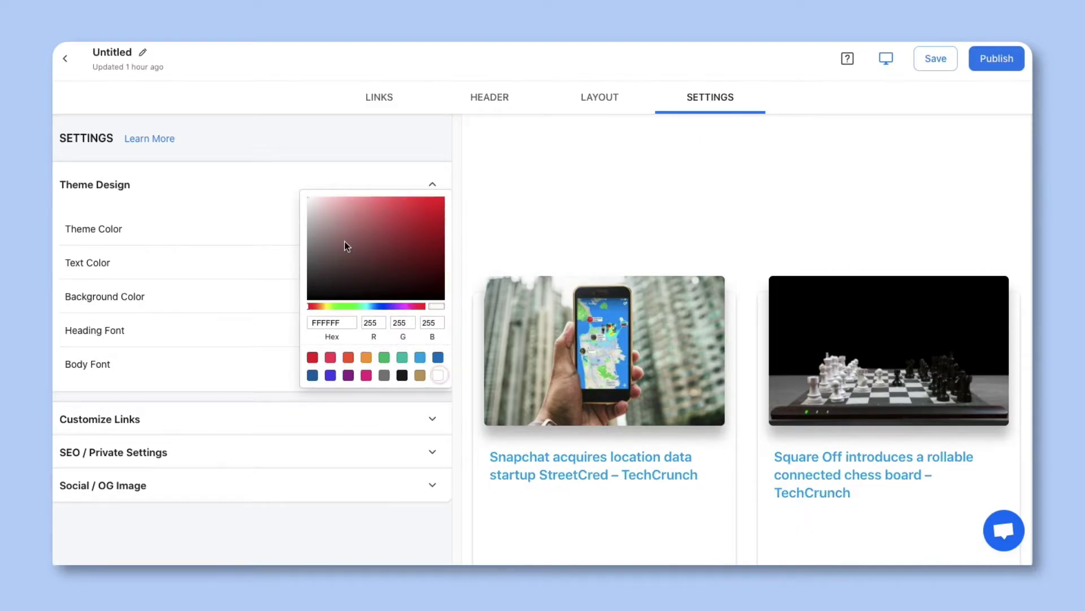
left_click(262, 223)
left_click(421, 296)
left_click(402, 373)
left_click(375, 155)
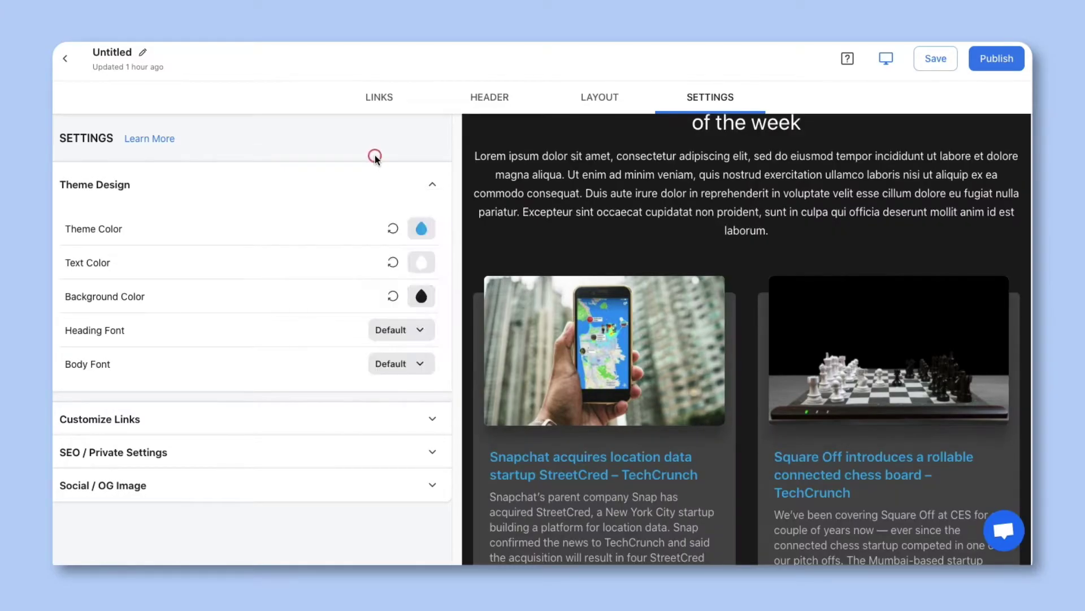
Choose Montserrat as the heading font and Roboto as the body font.
left_click(417, 329)
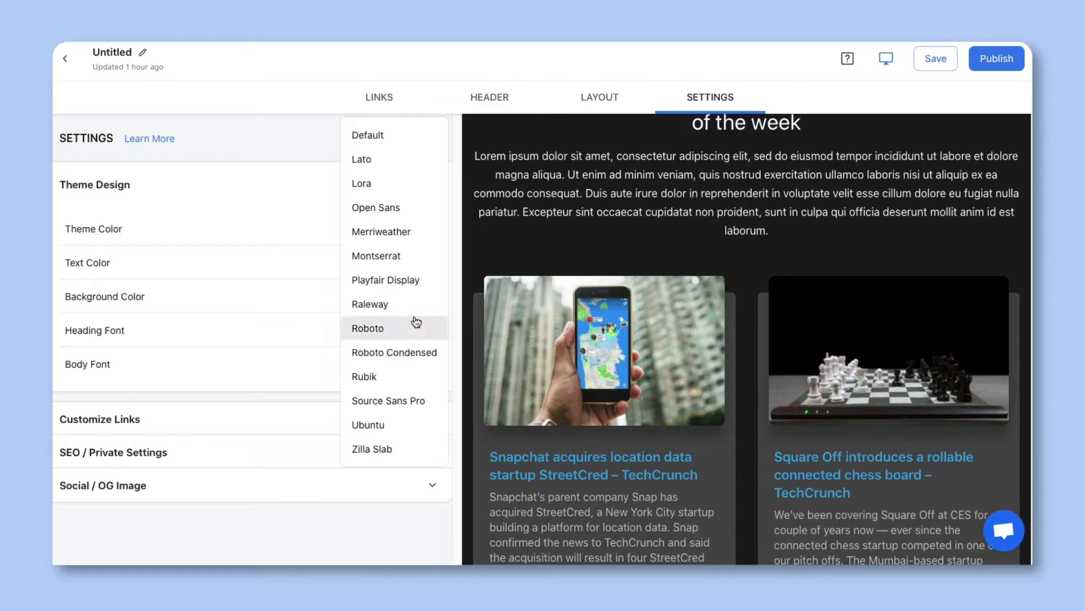
left_click(395, 256)
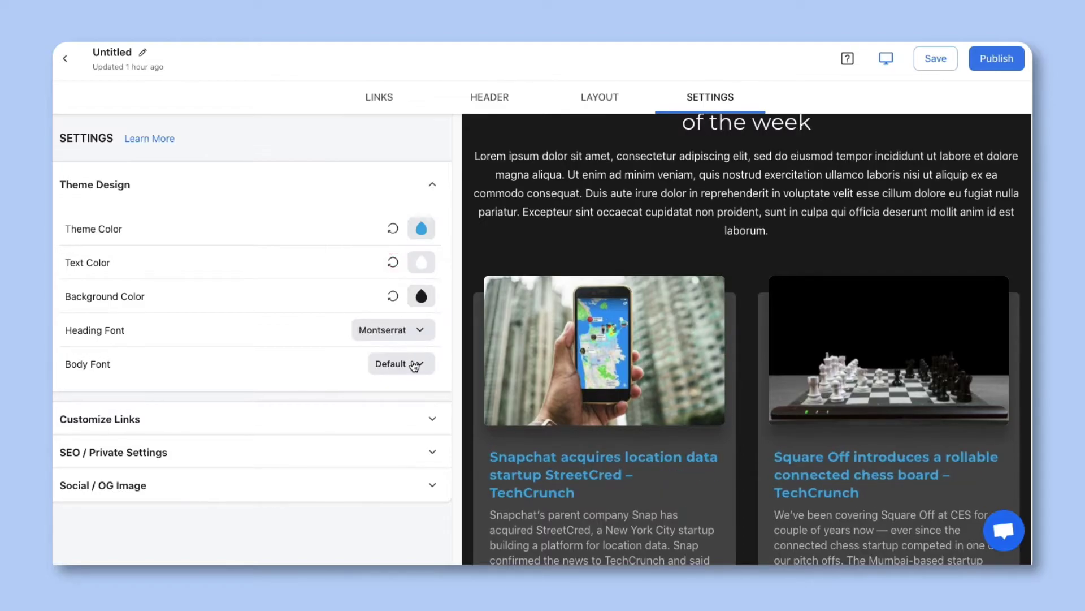
left_click(412, 366)
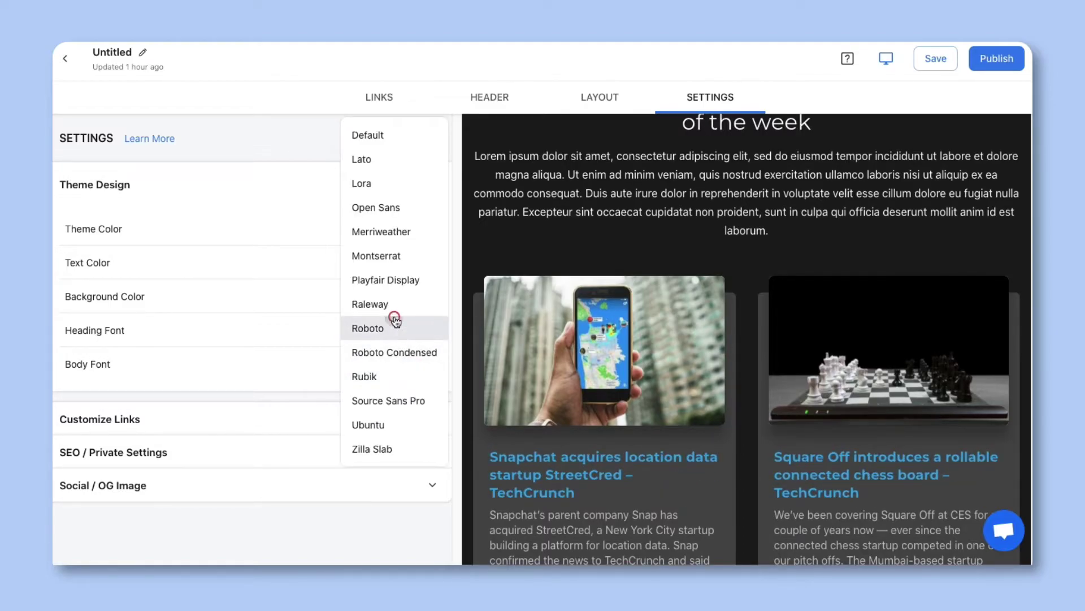
left_click(396, 321)
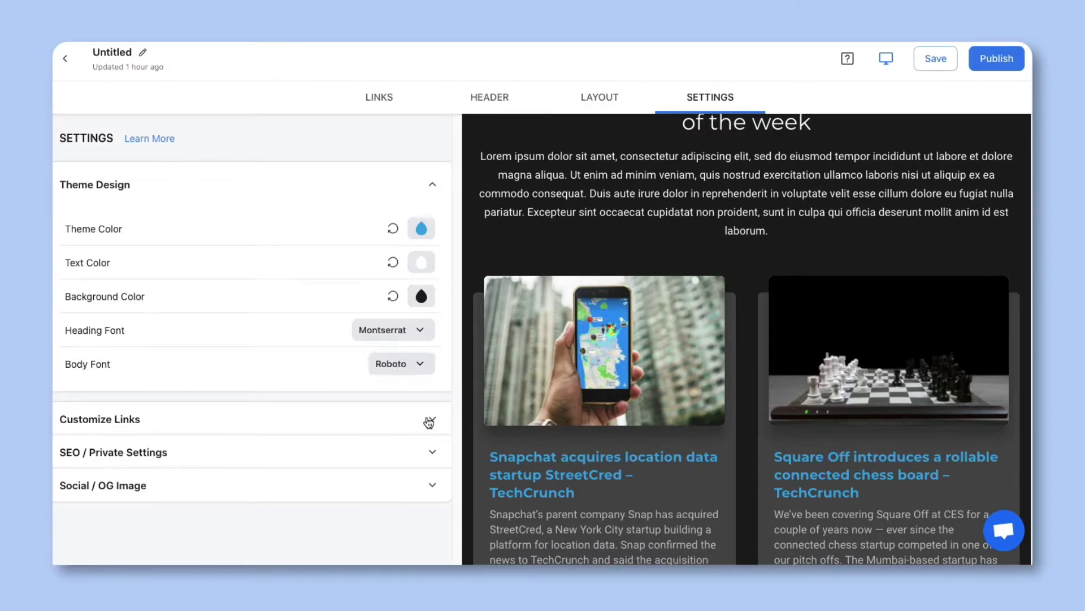
left_click(429, 419)
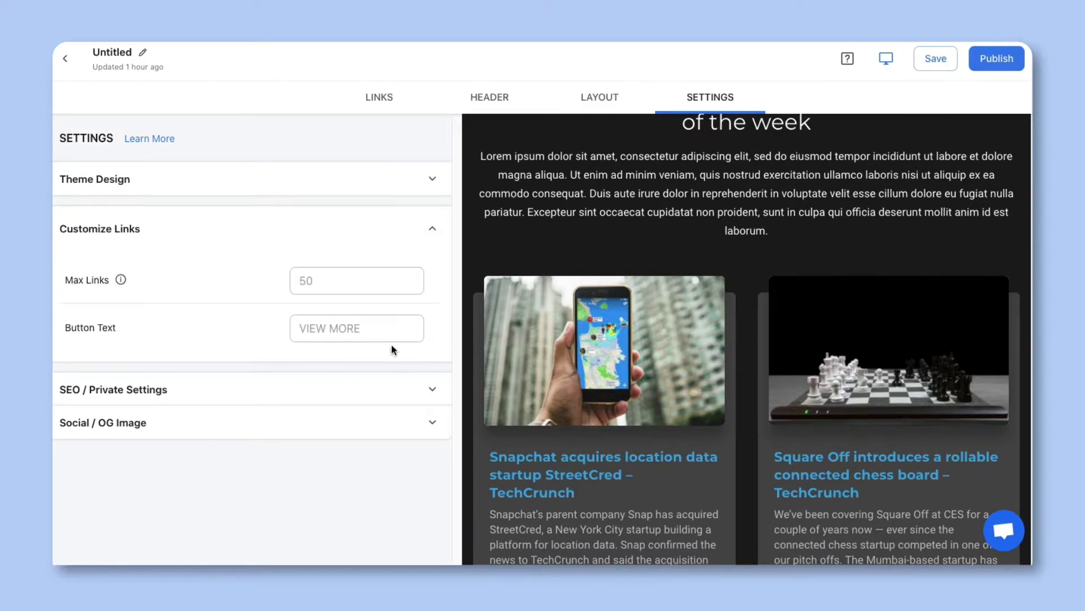
Set button text to READ MORE, choose Custom SEO and tick Make it Private.
left_click(384, 326)
type("READ ")
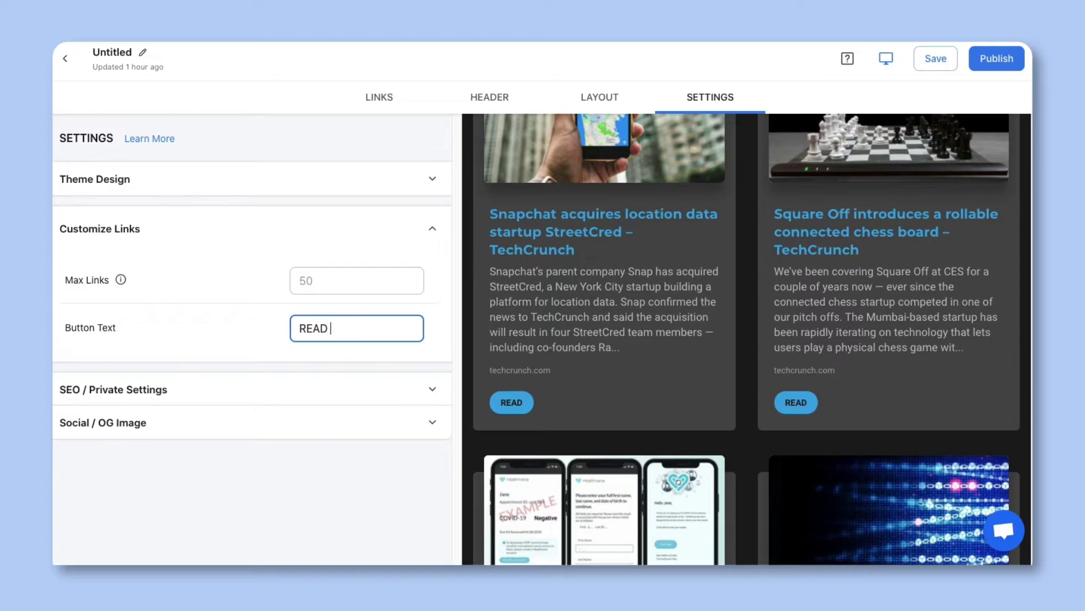
type("MORE")
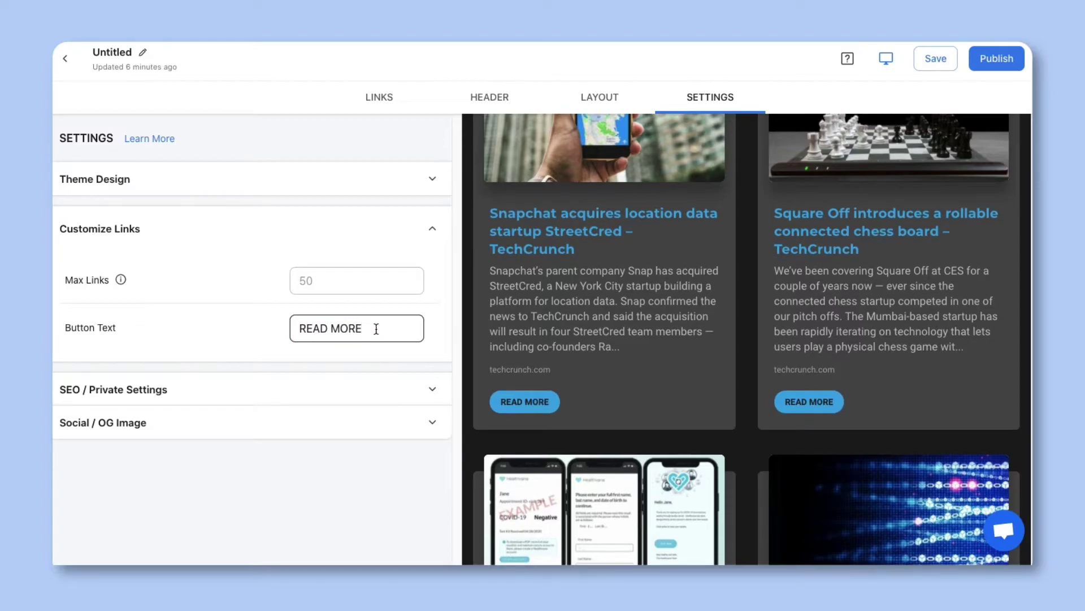
left_click(436, 387)
left_click(145, 305)
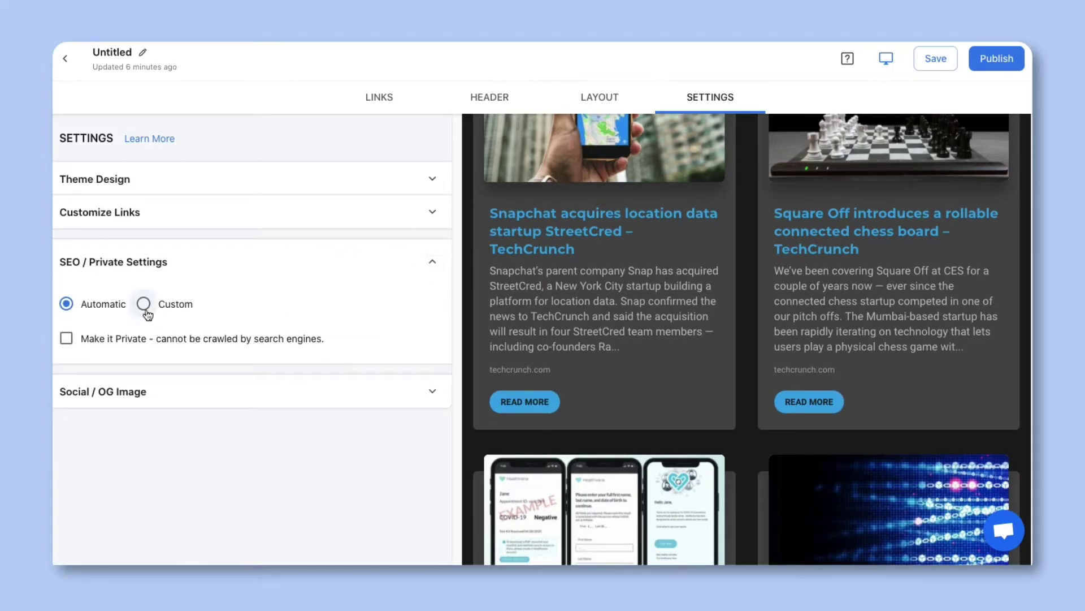
left_click(67, 485)
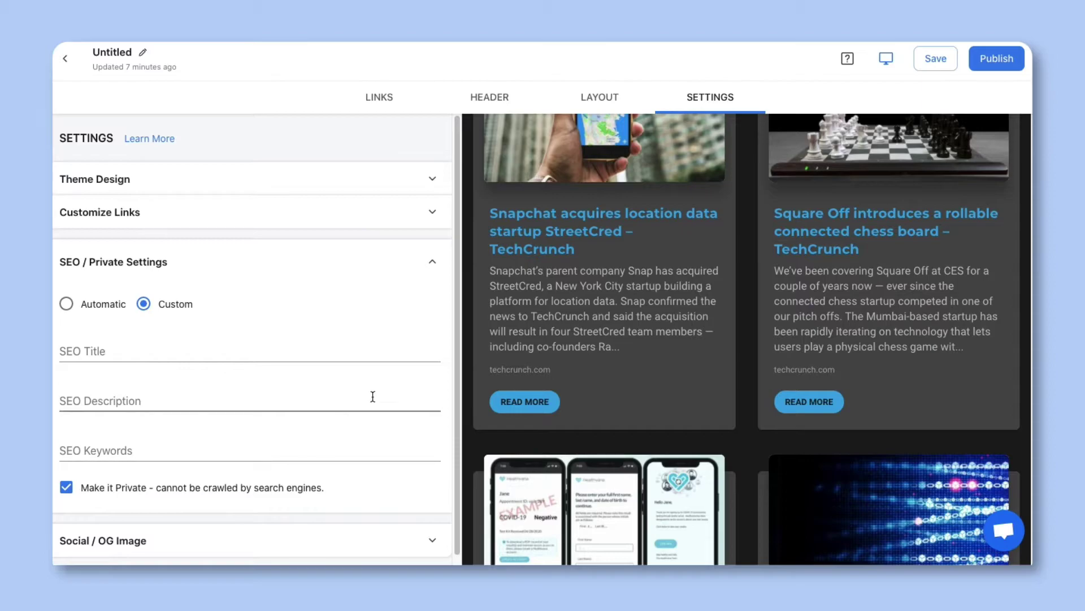
Publish the post and view its Newsletter and Website Embed sharing codes.
left_click(987, 66)
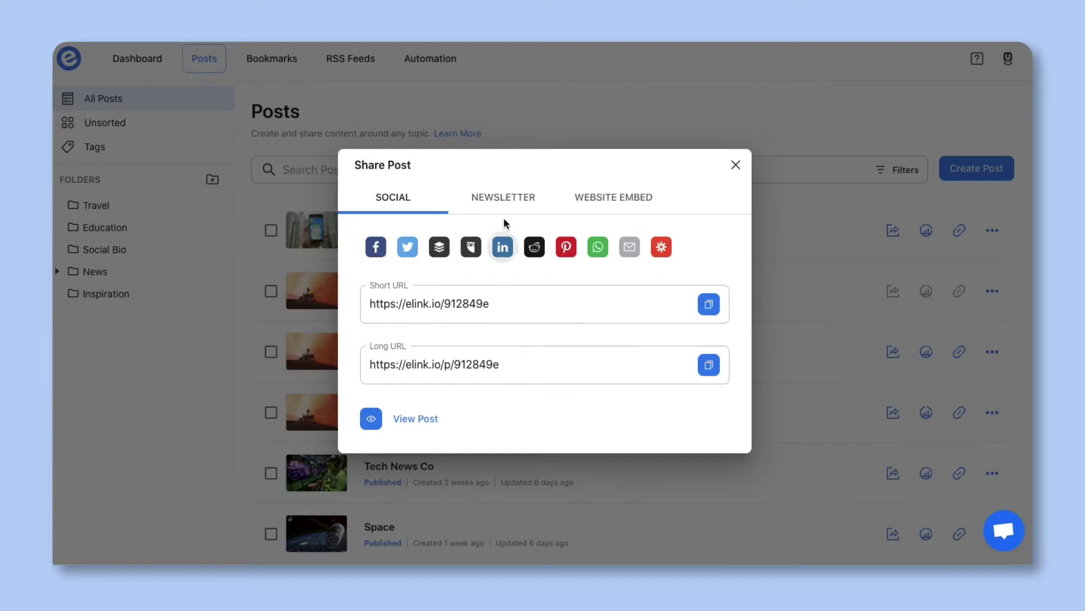
left_click(504, 197)
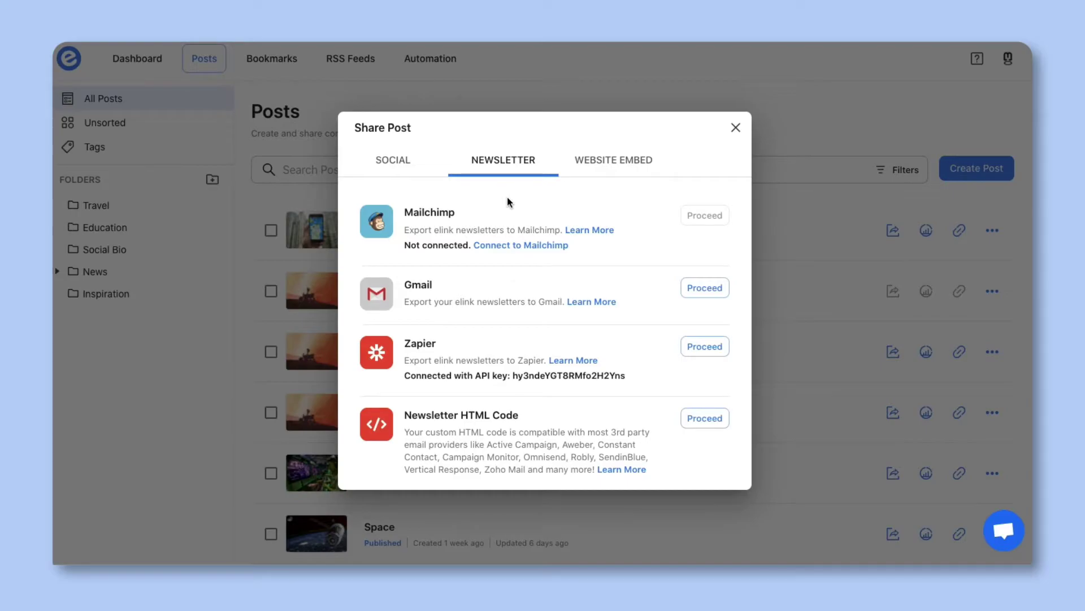
left_click(626, 160)
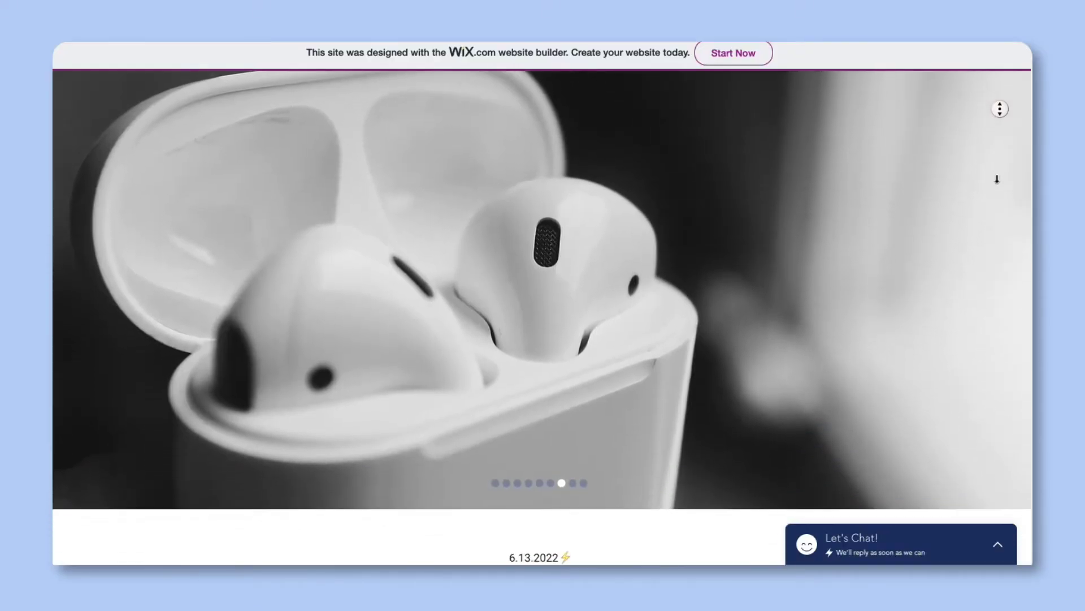
Scroll down the Wix site through the embedded Top Technology News cards and TechCrunch stories.
scroll(998, 187, "down", 5)
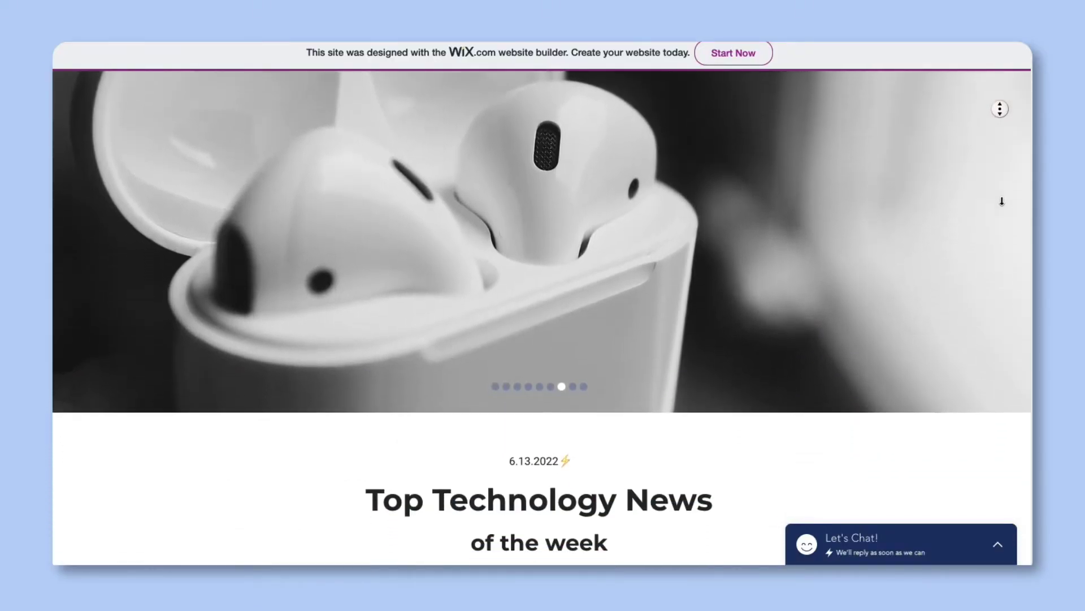
scroll(1002, 202, "down", 8)
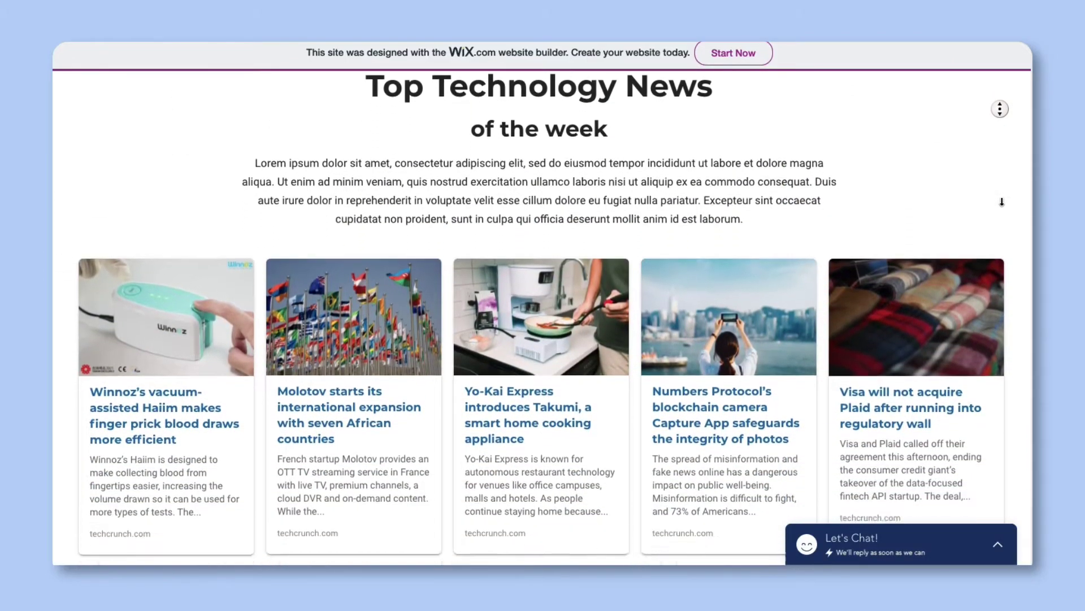
scroll(1001, 202, "down", 7)
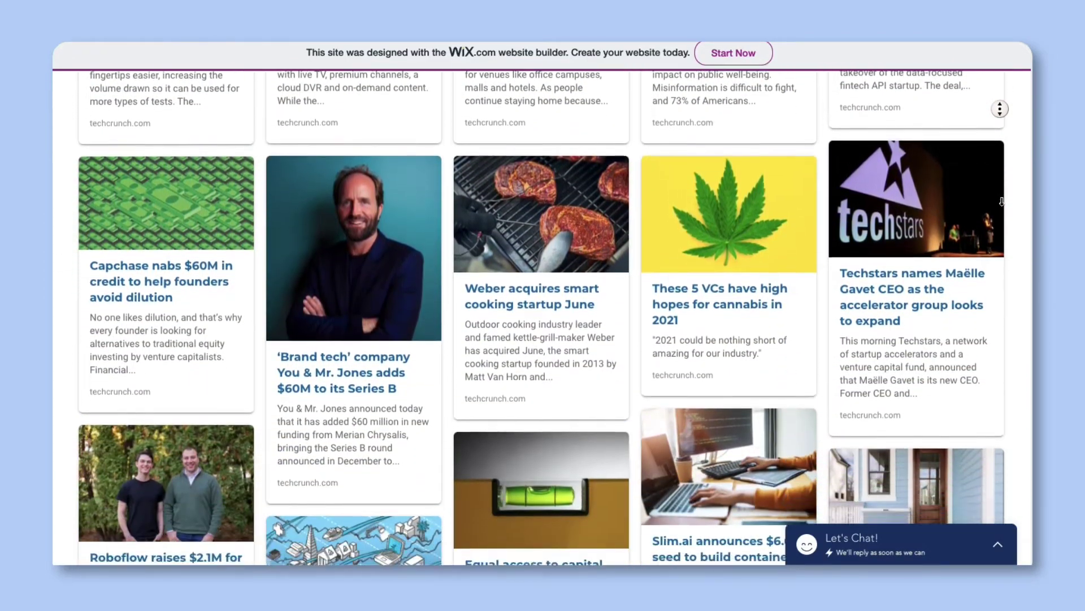
scroll(1002, 202, "down", 7)
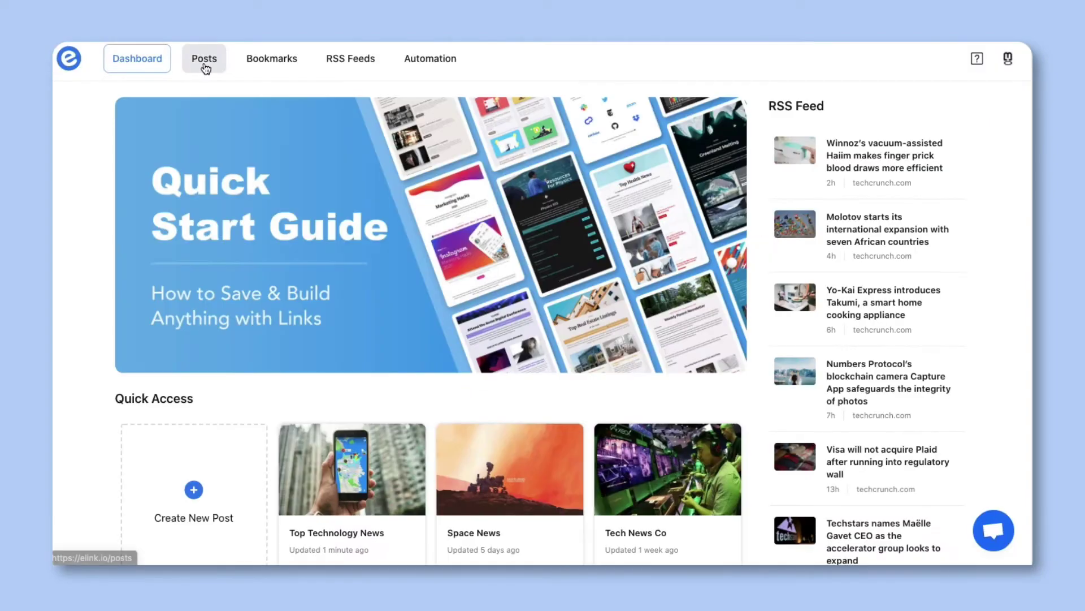
From the Posts list, create a new Power Post and choose Start From Scratch.
left_click(204, 58)
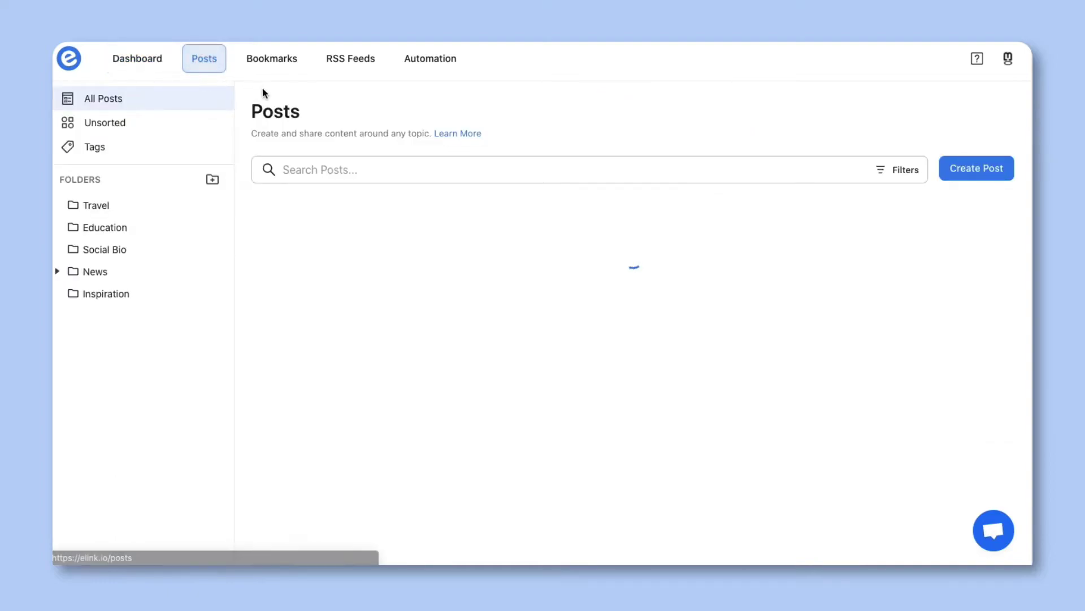
left_click(989, 173)
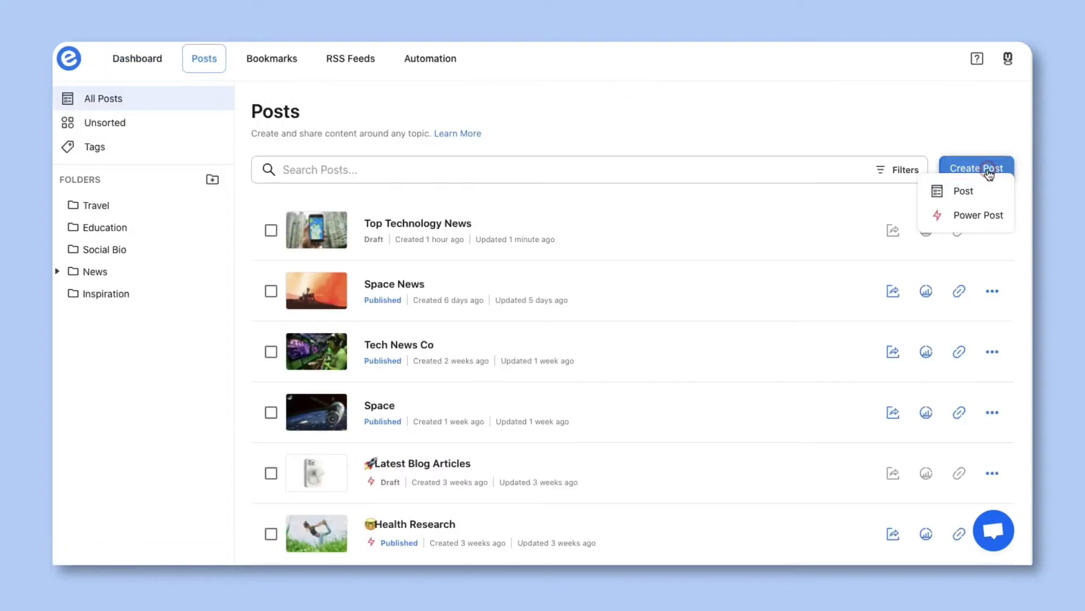
left_click(981, 216)
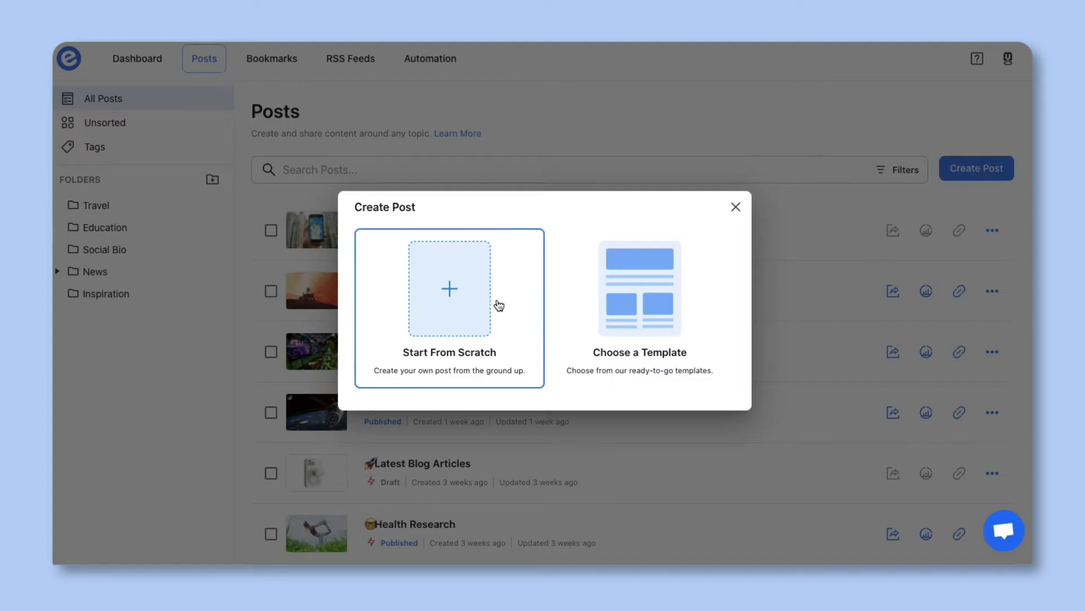
left_click(453, 312)
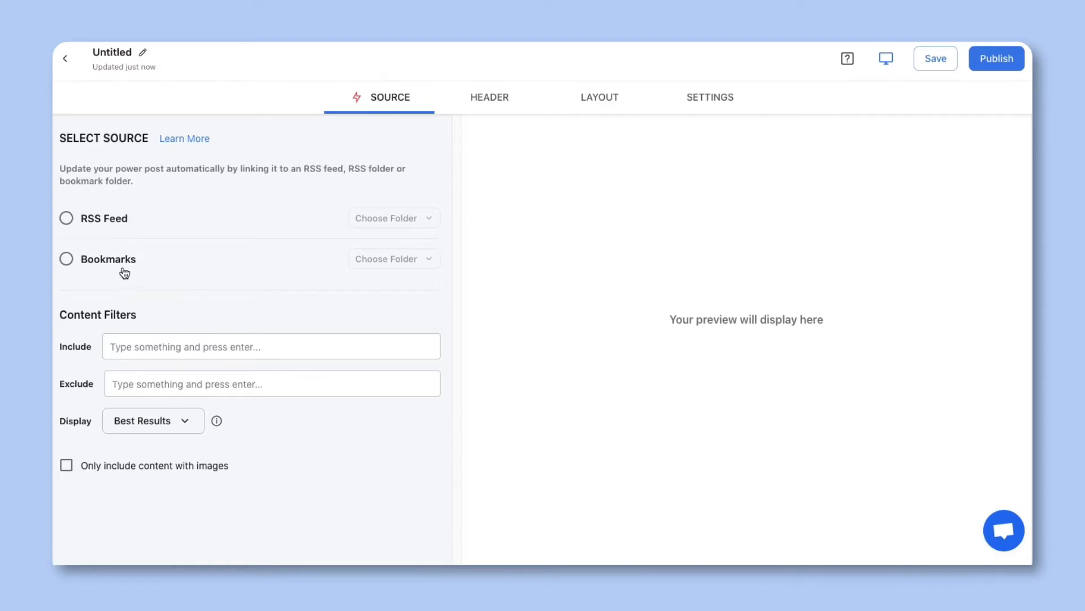
Set the post's source to the RSS Feed folder News > Tech News.
left_click(68, 220)
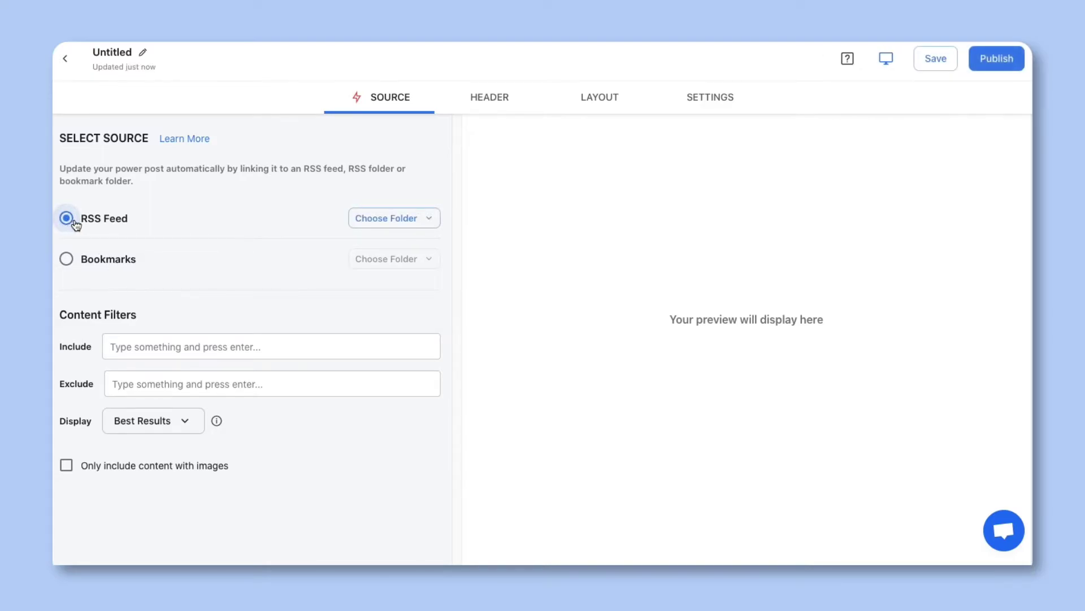
left_click(352, 222)
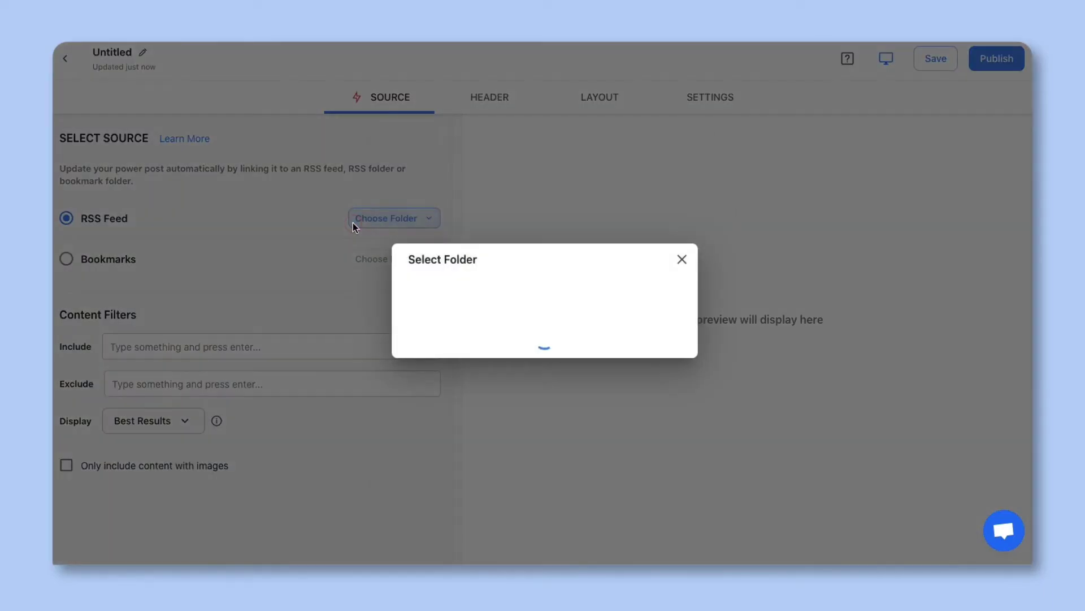
left_click(400, 172)
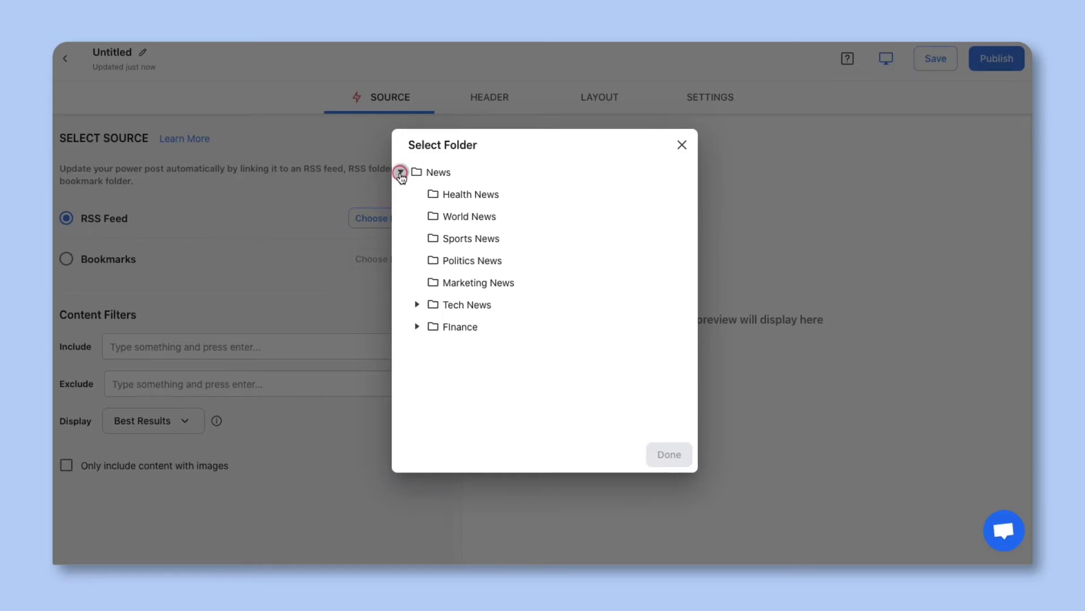
left_click(450, 307)
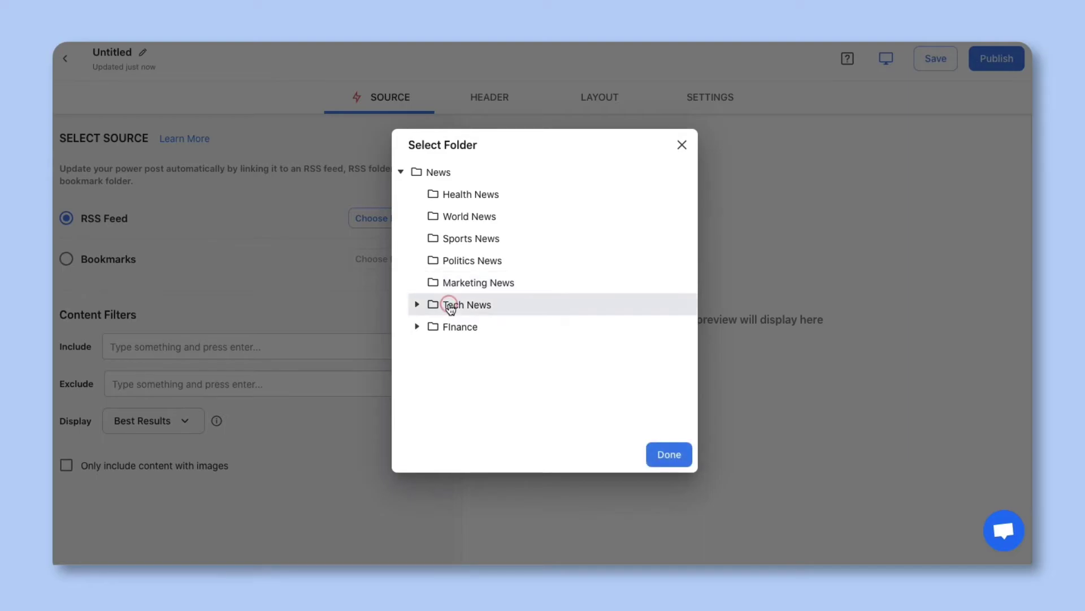
left_click(676, 452)
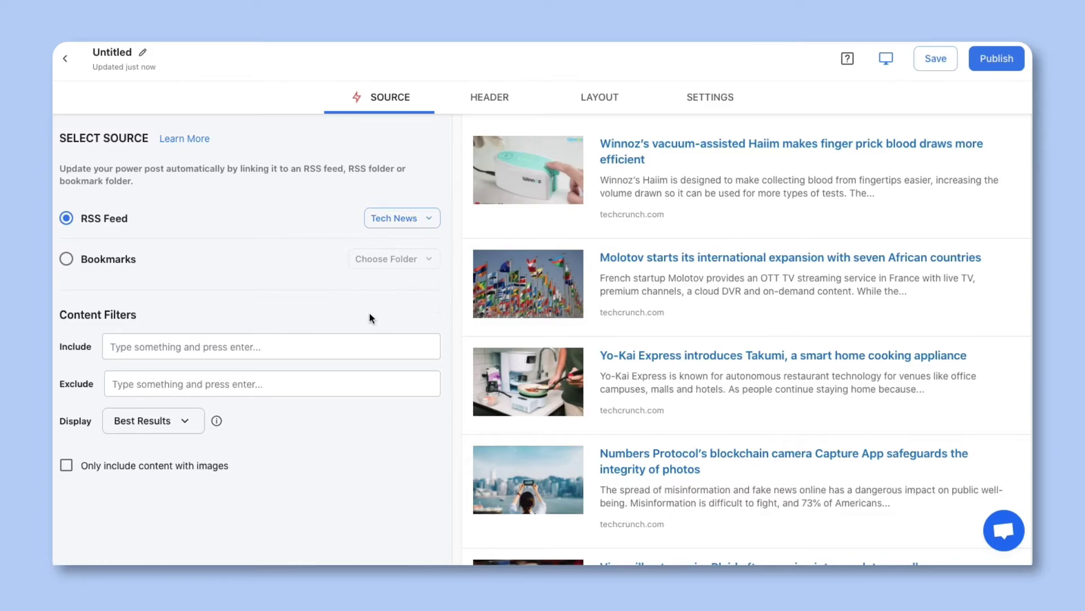
Keep Display on Best Results and include only content with images.
left_click(136, 348)
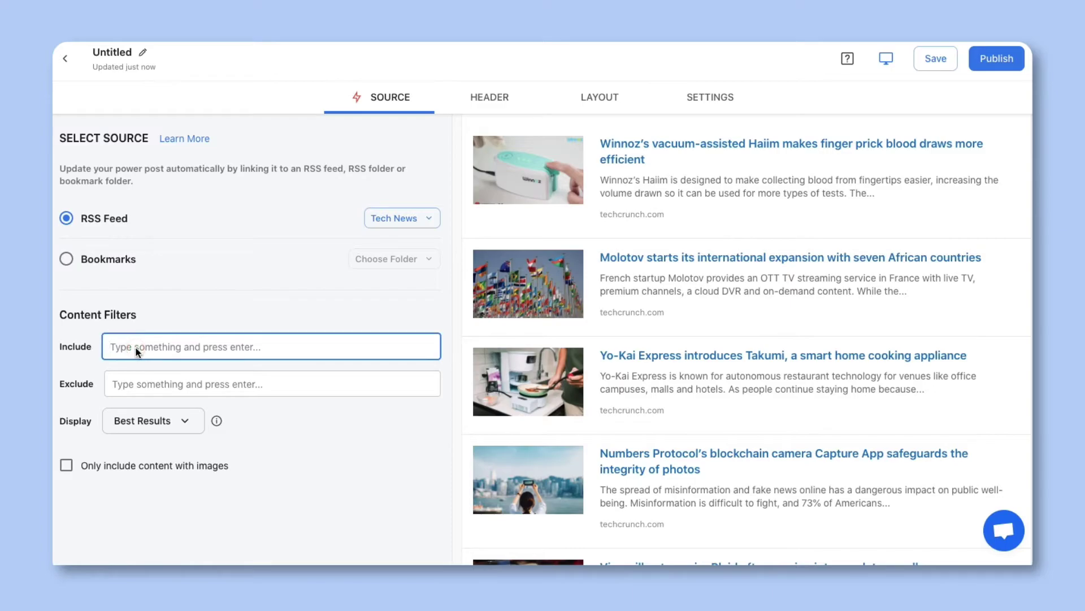
left_click(133, 386)
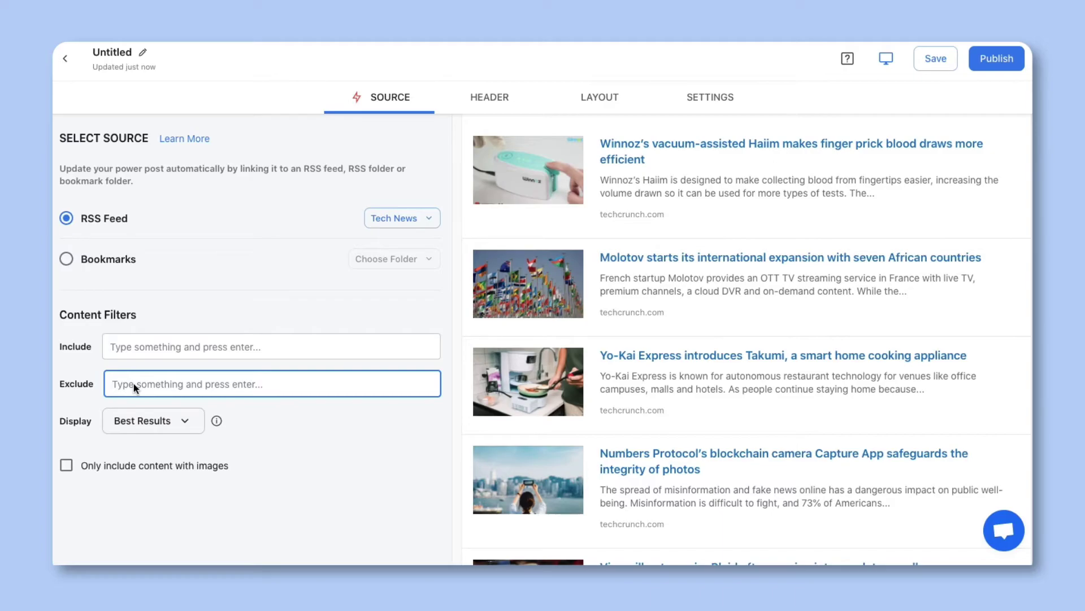
left_click(128, 425)
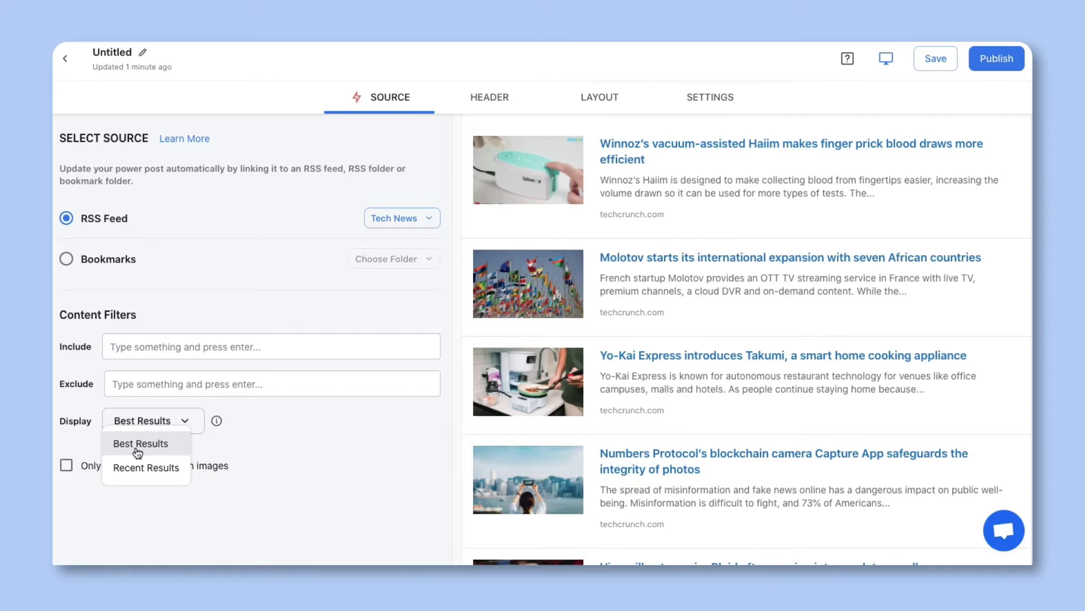
left_click(128, 491)
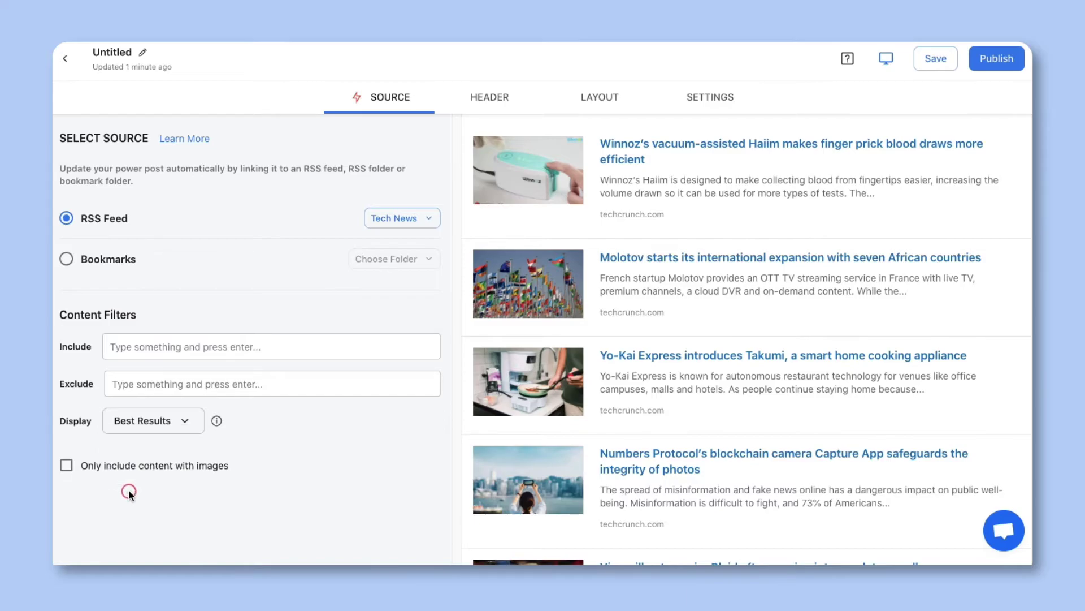
left_click(66, 471)
Paste the 'Top Technology News of the week' header text into the Header Body.
left_click(466, 104)
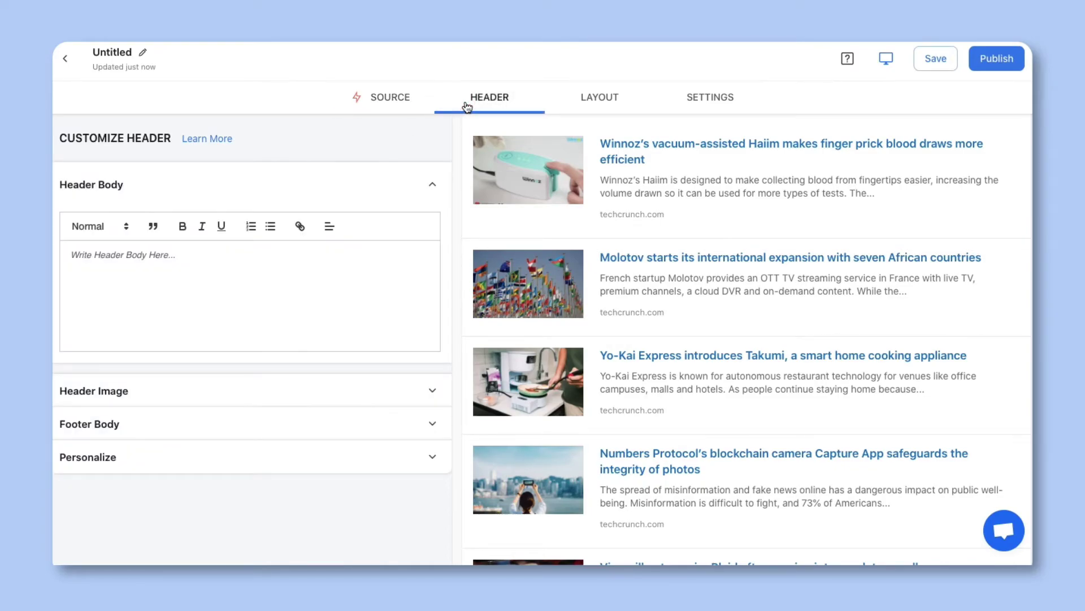
left_click(368, 261)
type("6.13.2022⚡ Top Technology News of the week Lorem ipsum dolor sit amet, consectetur adipiscing elit, sed do eiusmod tempor incididunt ut labore et dolore magna aliqua. Ut enim ad minim veniam, quis nostrud exercitation ullamco laboris nisi ut aliquip ex ea commodo consequat. Duis aute irure dolor in reprehenderit in voluptate velit esse cillum dolore eu fugiat nulla pariatur. Excepteur sint occaecat cupidatat non proident, sunt in culpa qui officia deserunt mollit anim id est laborum.")
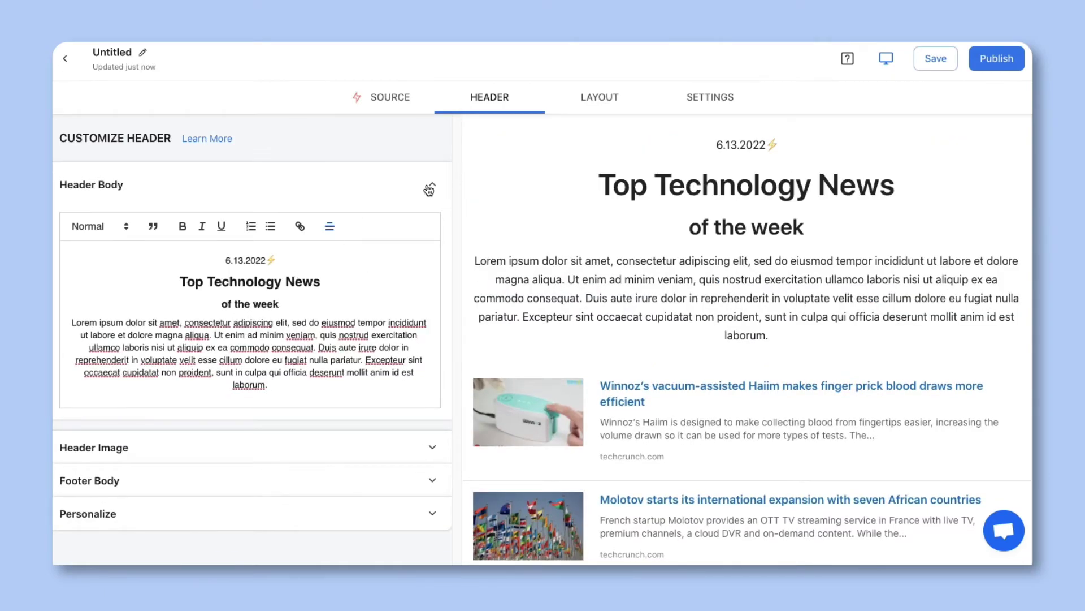
left_click(430, 189)
Try the 1 Column Tuli and Bagum text-list layouts, settling back on Tuli.
left_click(596, 97)
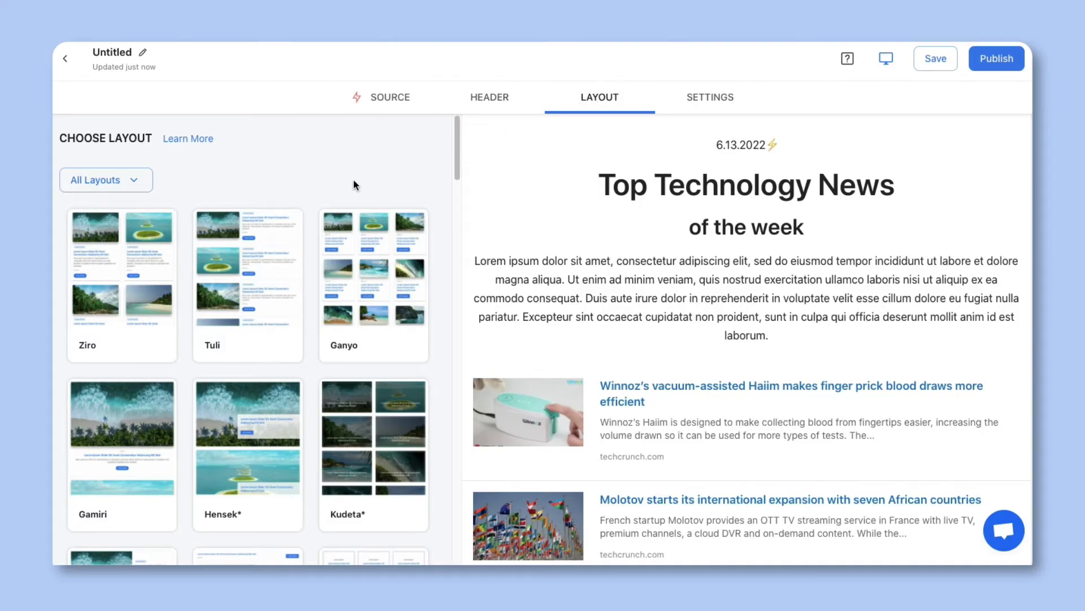
left_click(136, 188)
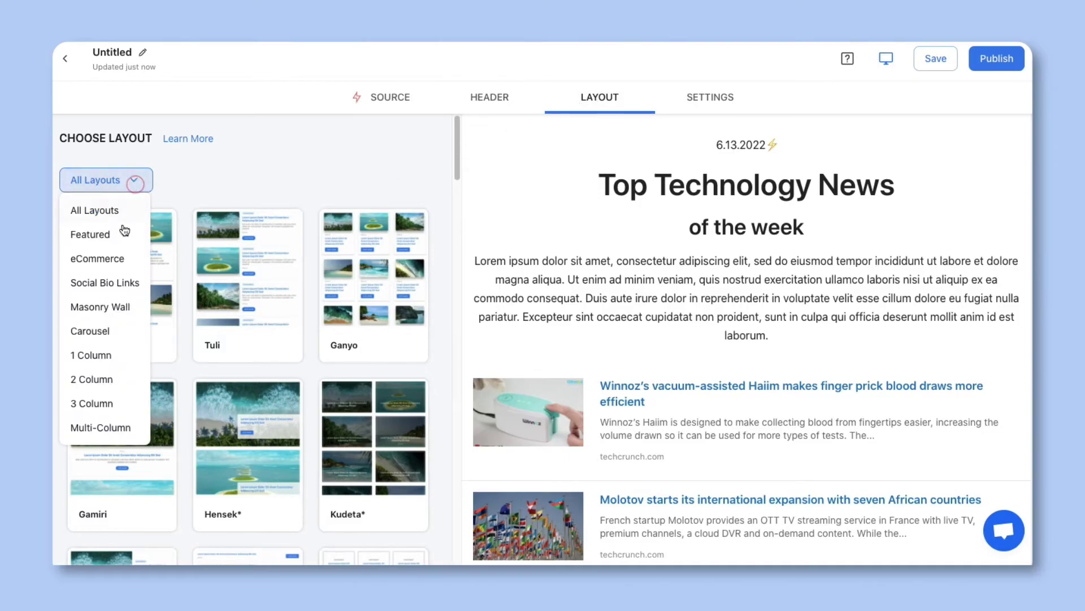
left_click(100, 354)
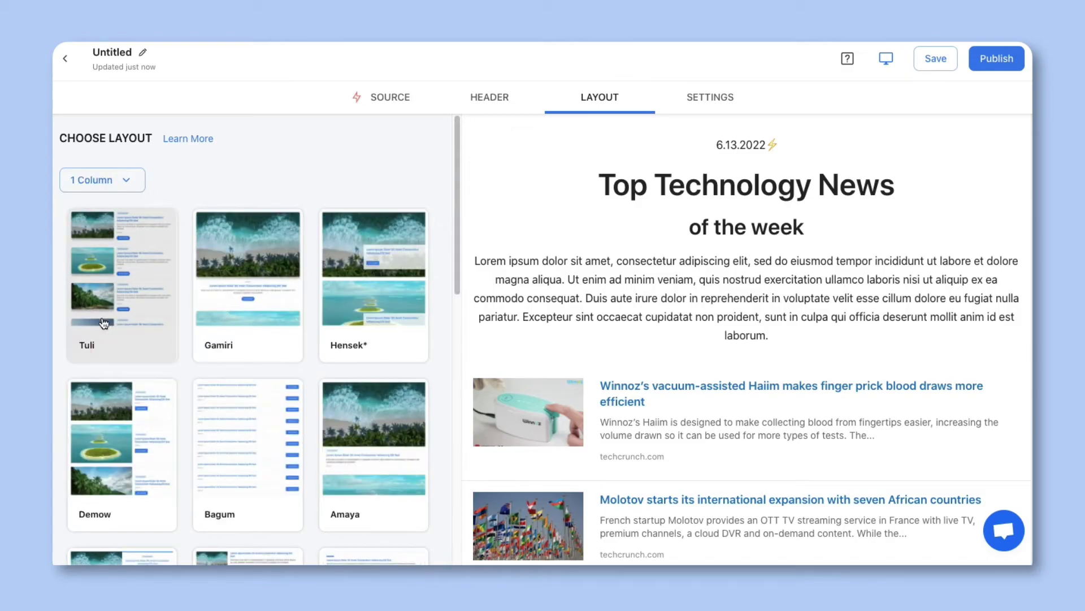
left_click(104, 324)
scroll(518, 286, "down", 5)
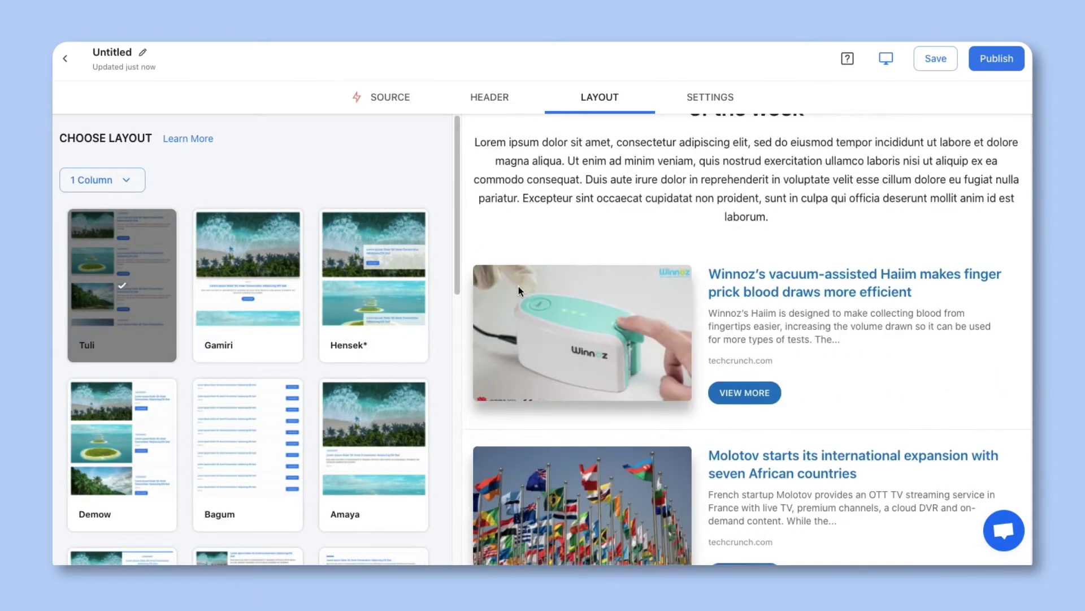
left_click(253, 456)
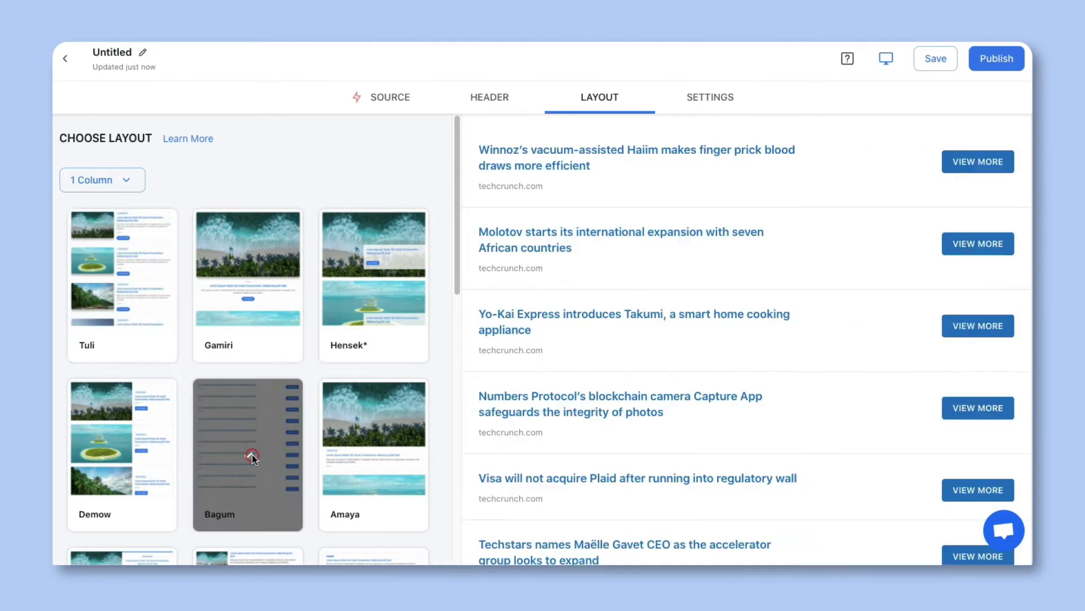
left_click(126, 312)
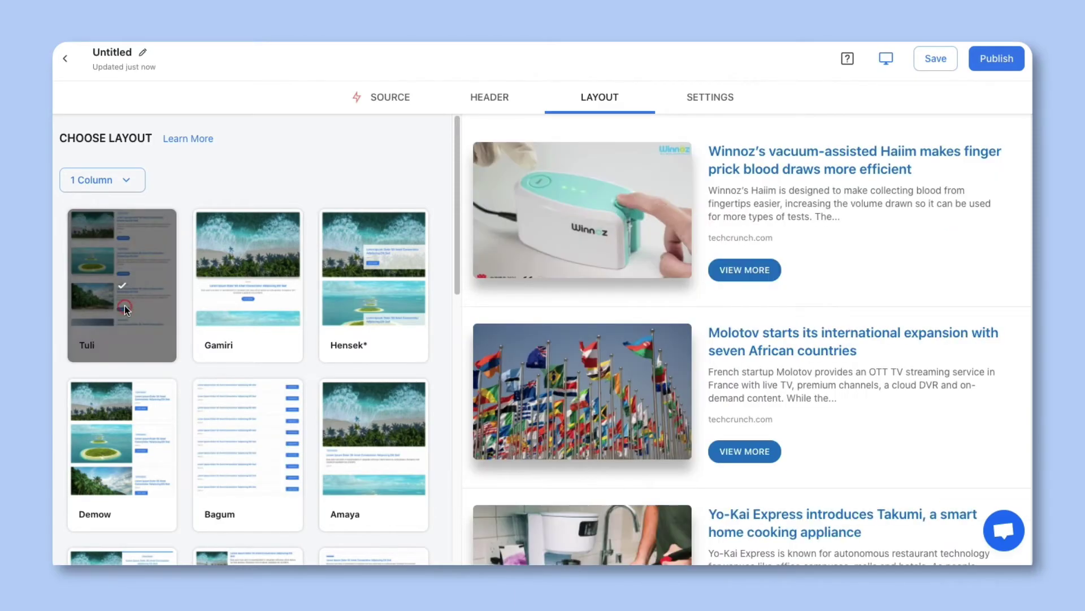
Filter layouts to Masonry Wall and apply the Vigo layout.
left_click(99, 179)
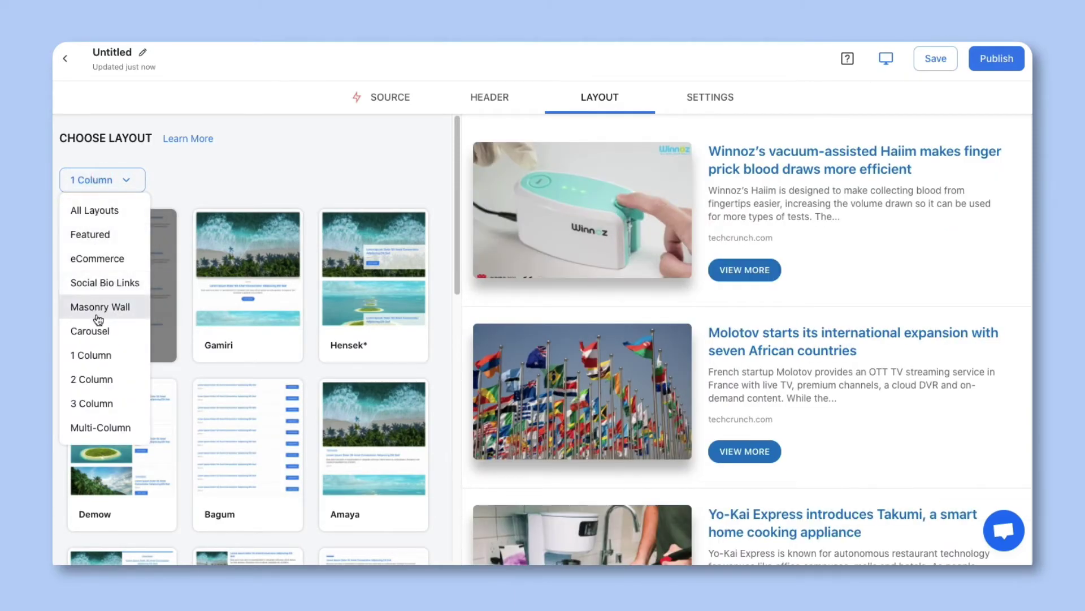
left_click(99, 307)
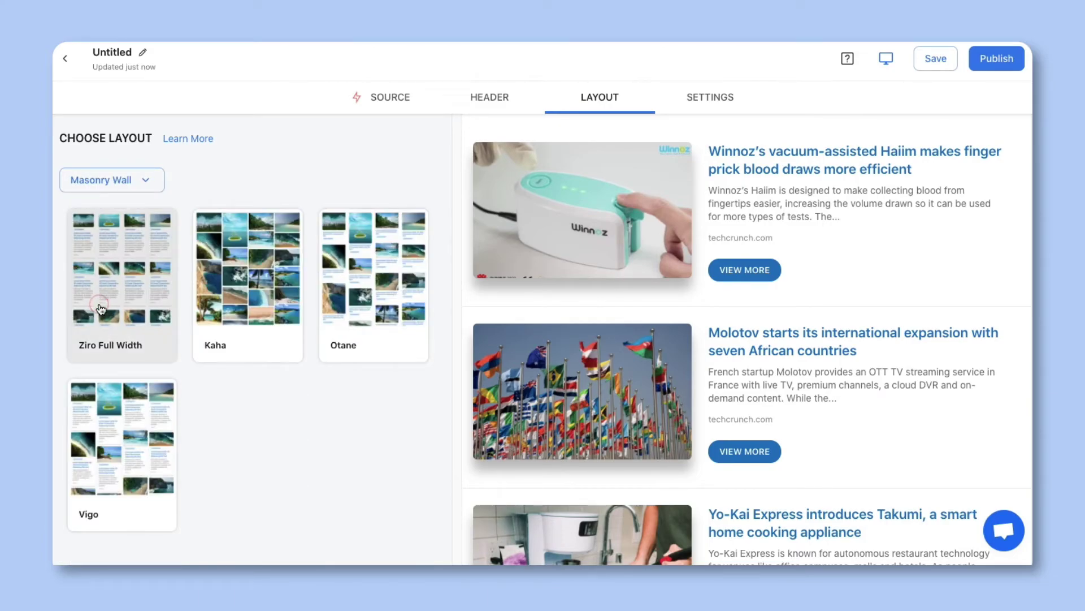
left_click(117, 424)
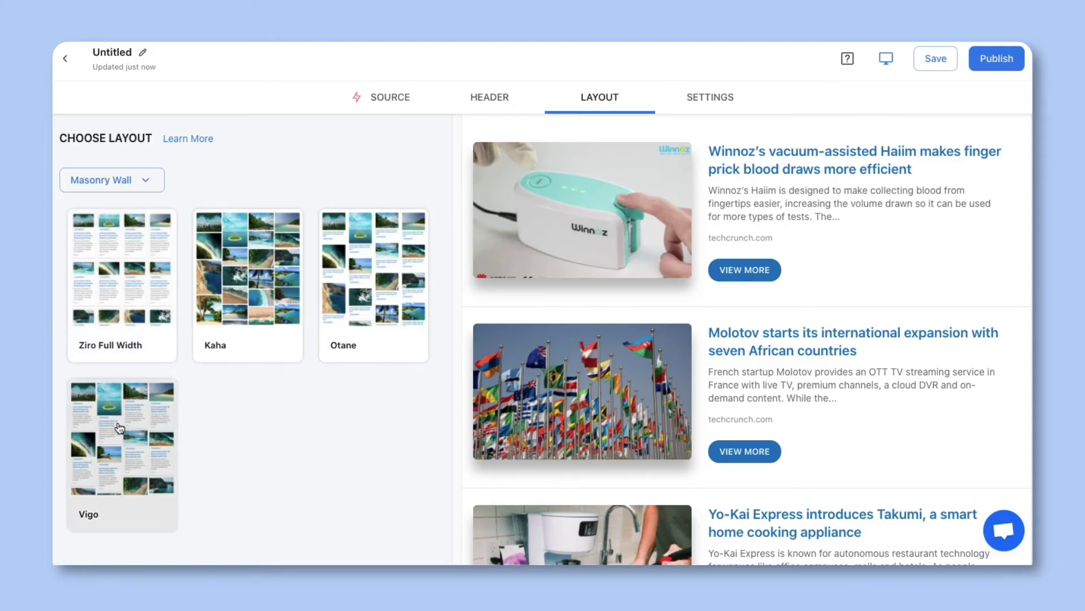
scroll(488, 321, "down", 5)
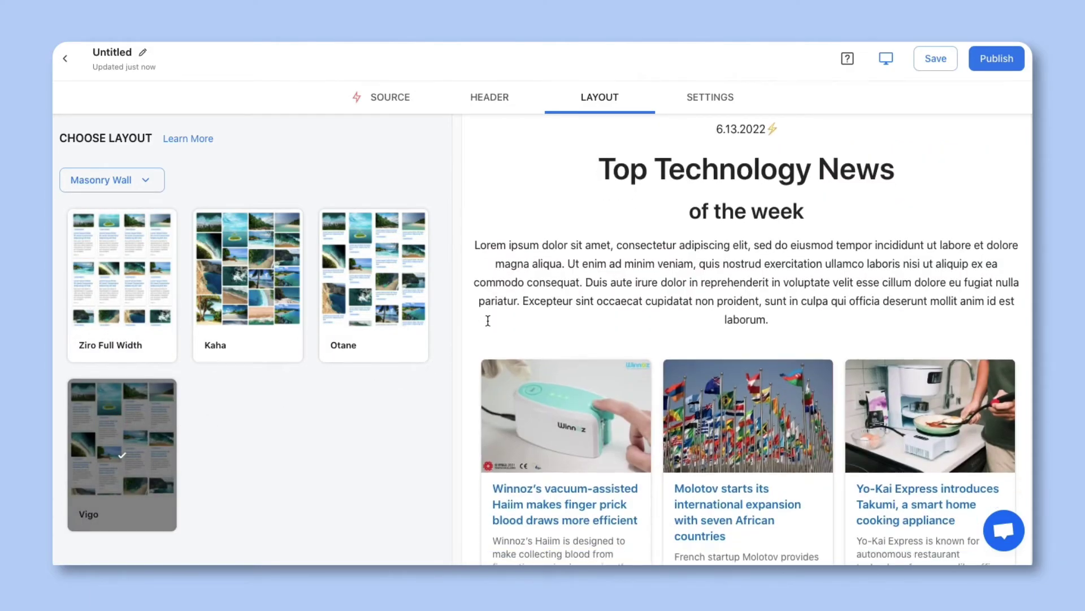
scroll(489, 325, "down", 1)
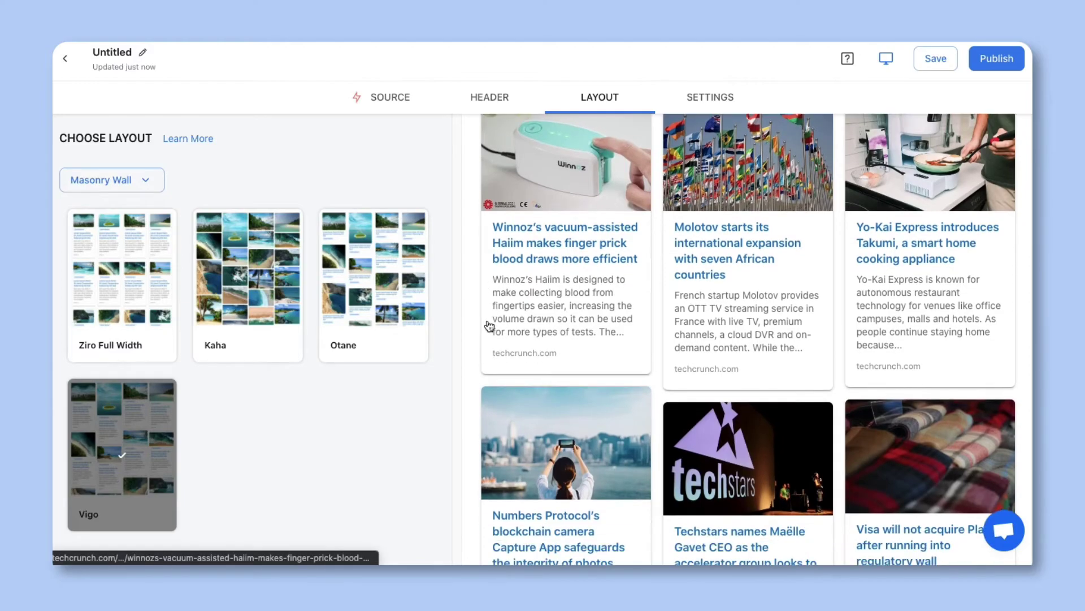
Change the post's theme colour to the darker blue 0769A5.
left_click(701, 99)
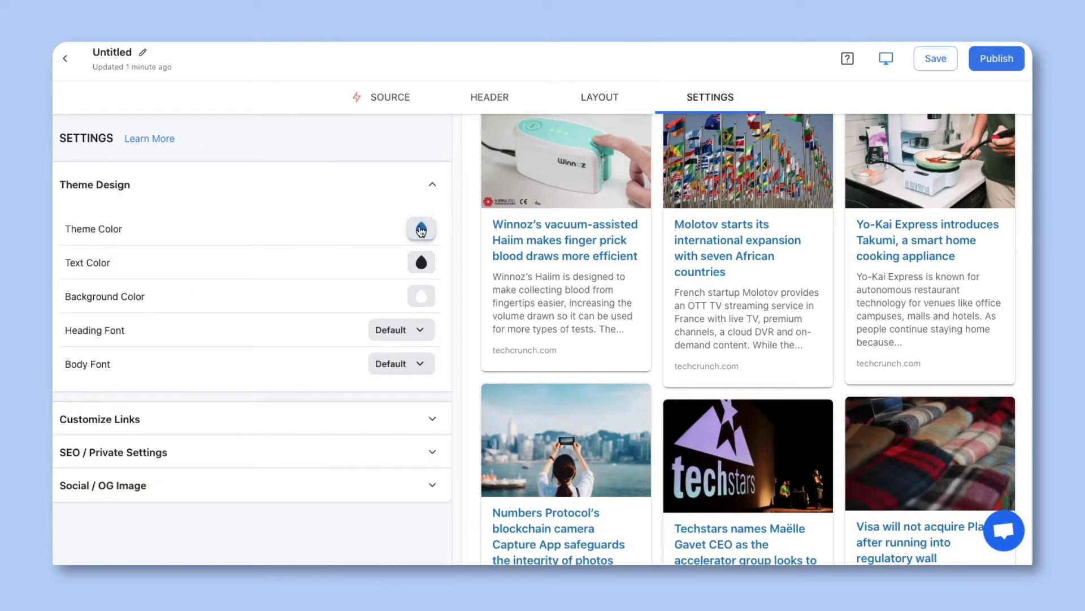
left_click(420, 229)
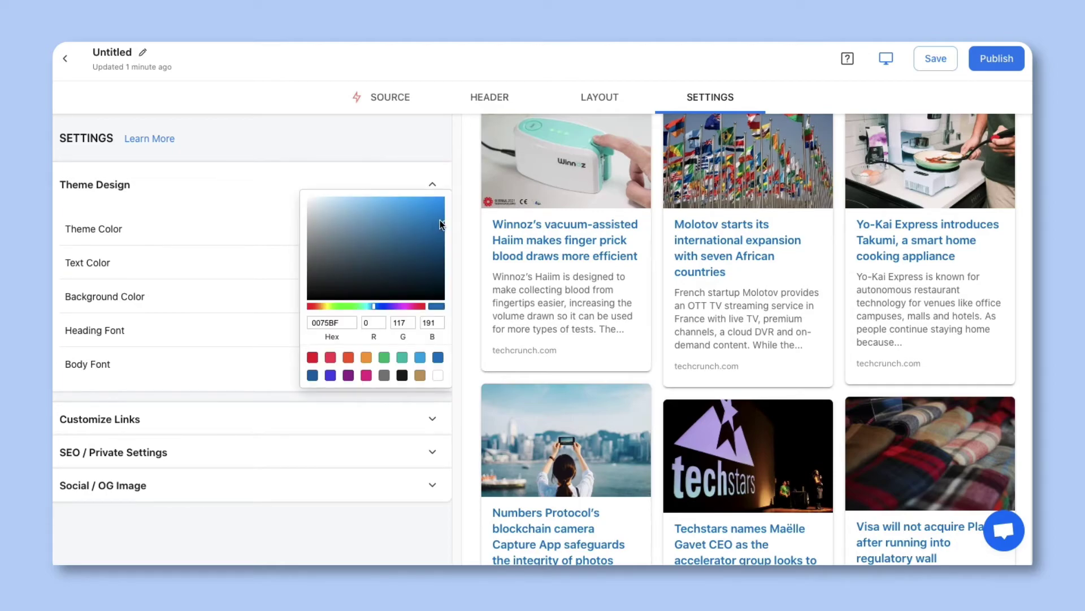
left_click(440, 233)
left_click(449, 292)
left_click(462, 284)
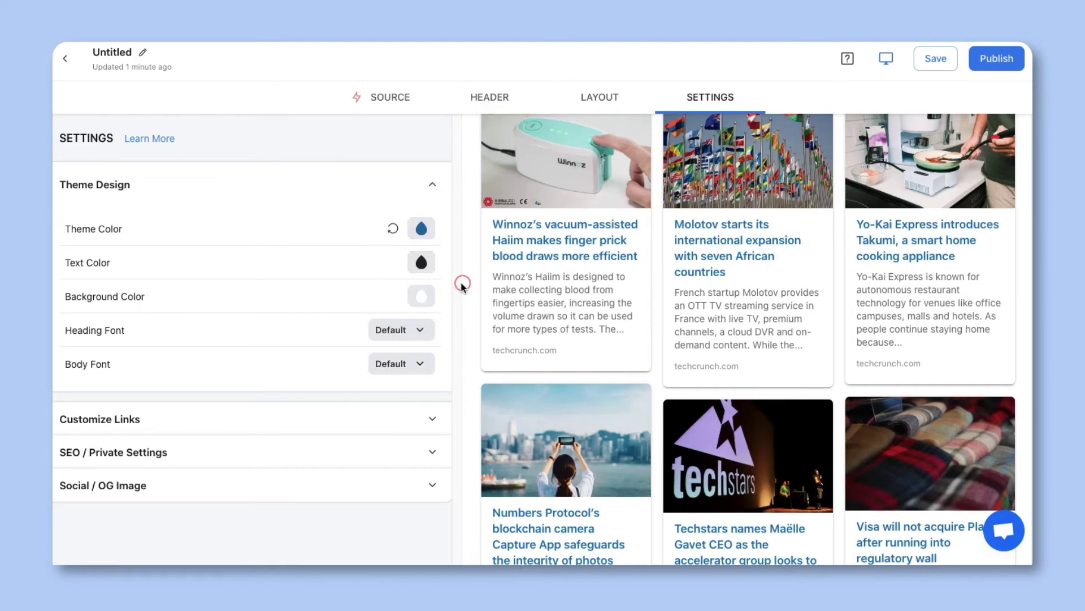
Set the heading font to Montserrat and the body font to Roboto.
left_click(420, 328)
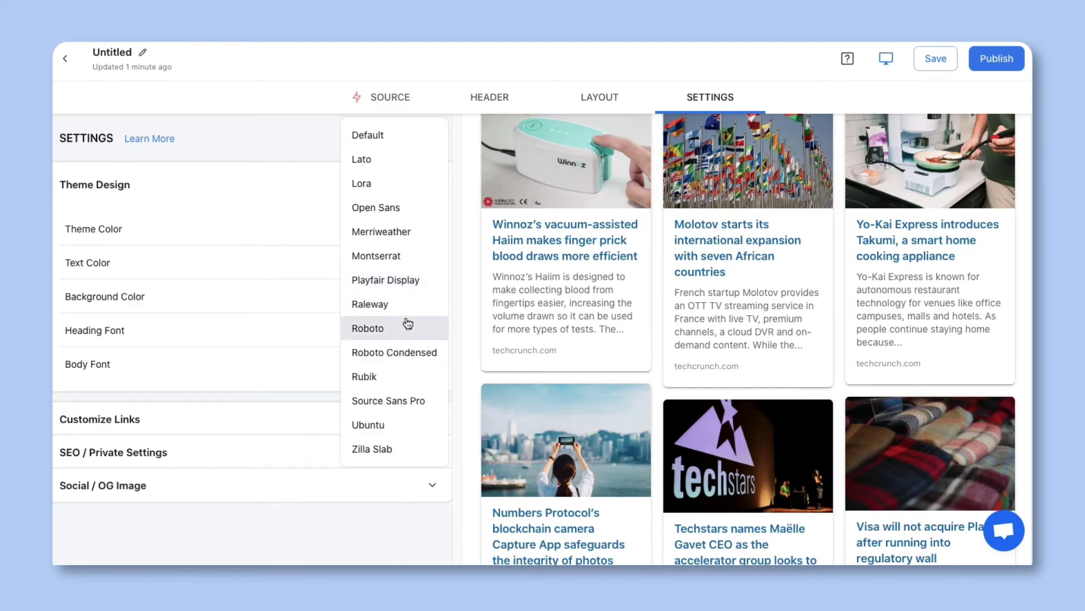
left_click(405, 256)
left_click(405, 367)
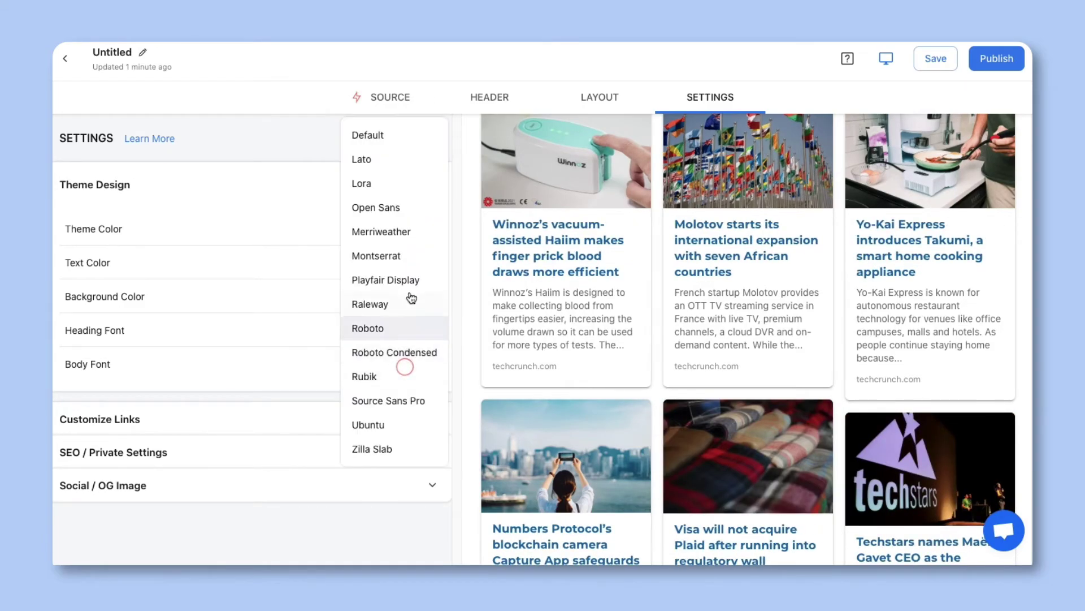
left_click(404, 328)
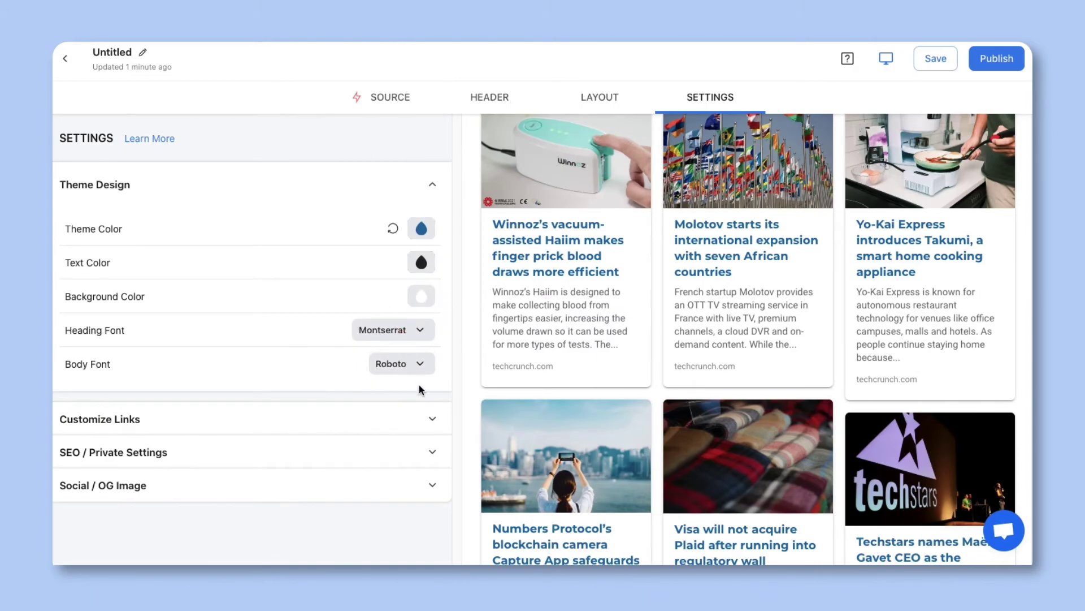
Change Max Links under Customize Links to 15, then scroll to check the post.
left_click(431, 419)
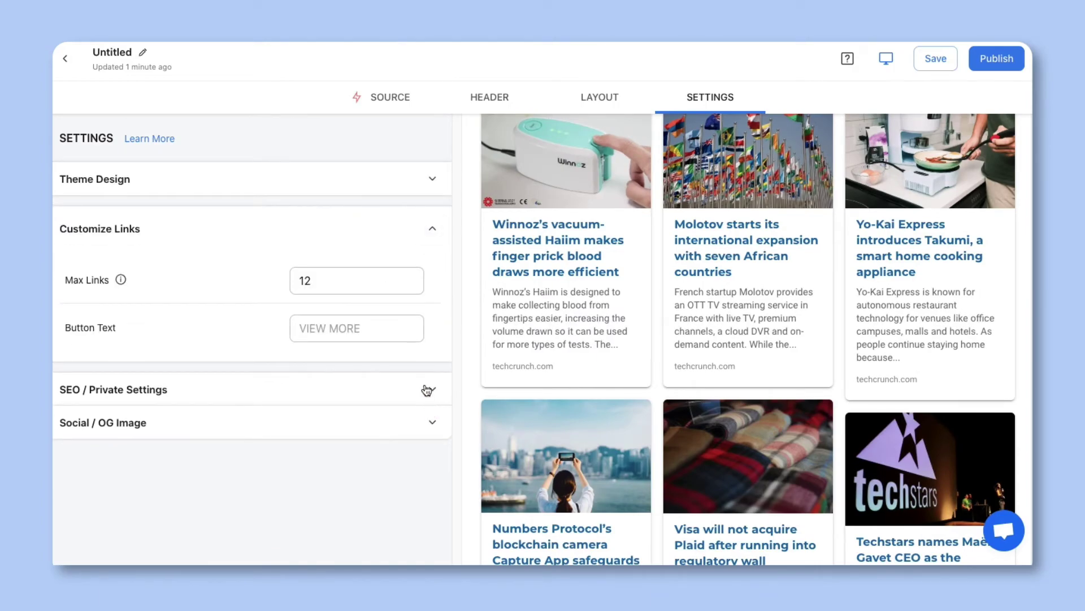
left_click(371, 278)
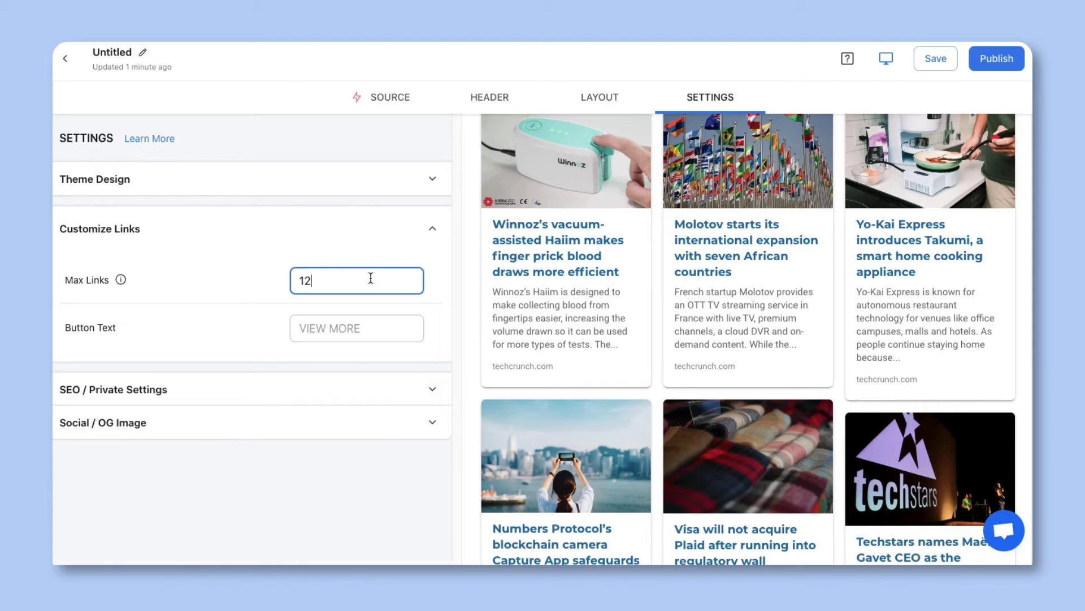
key("BackSpace")
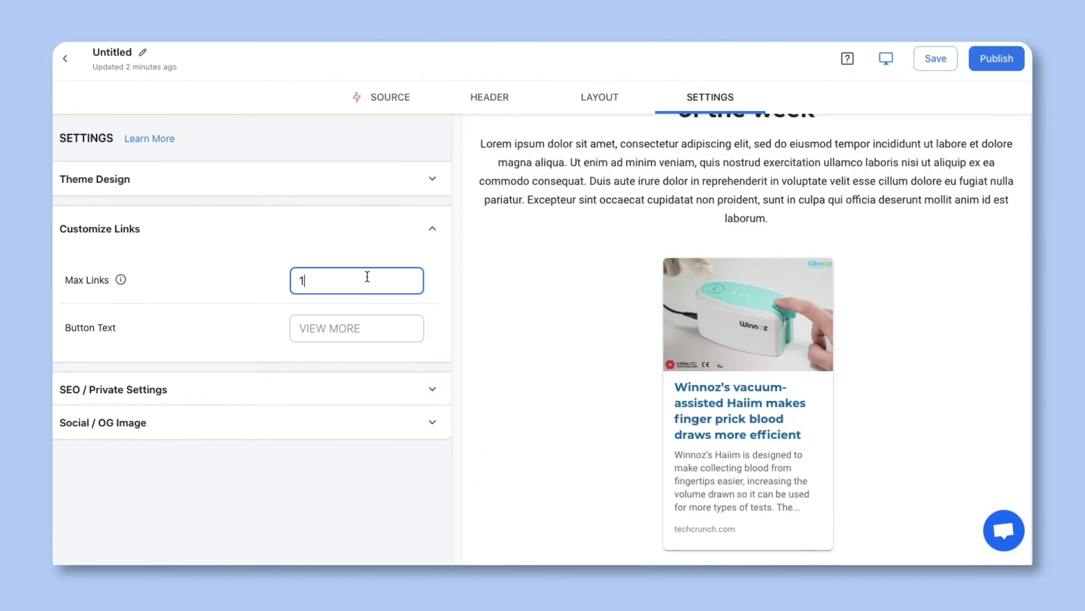
type("5")
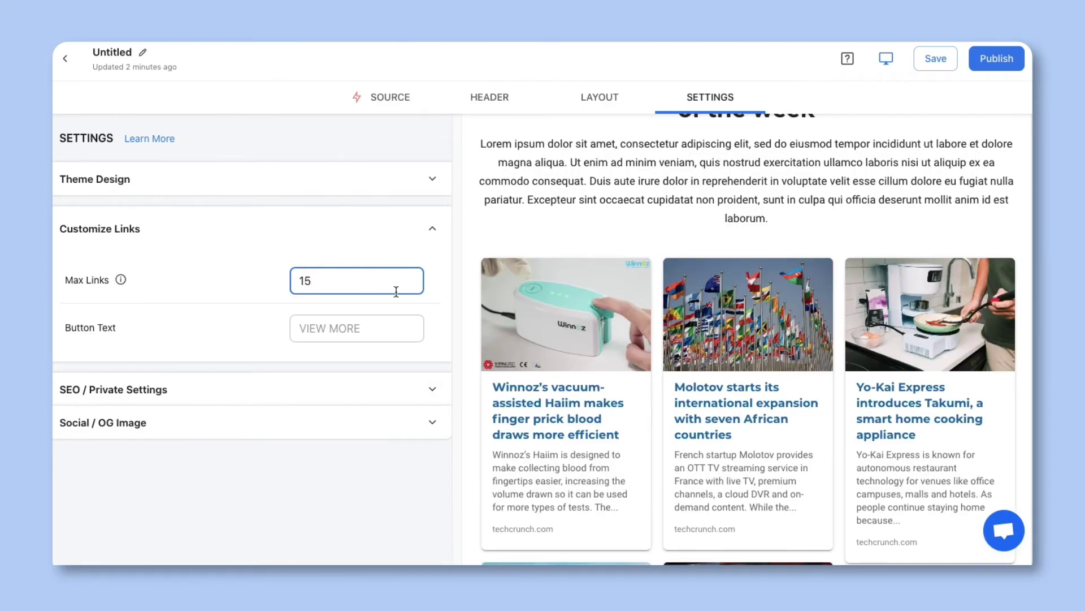
left_click(463, 283)
scroll(482, 290, "down", 1)
scroll(482, 290, "down", 12)
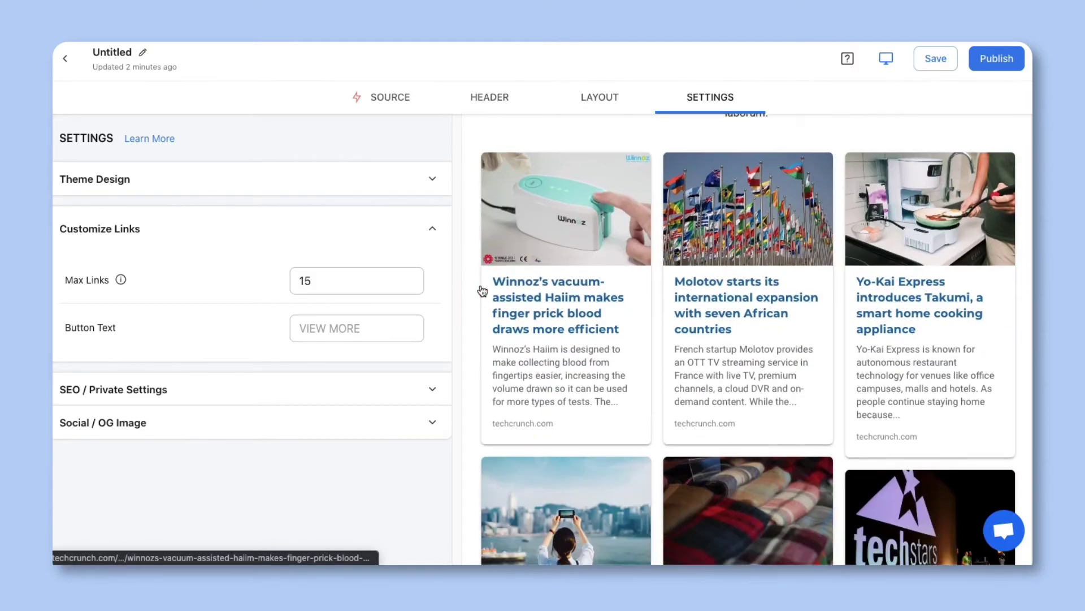
scroll(480, 293, "down", 4)
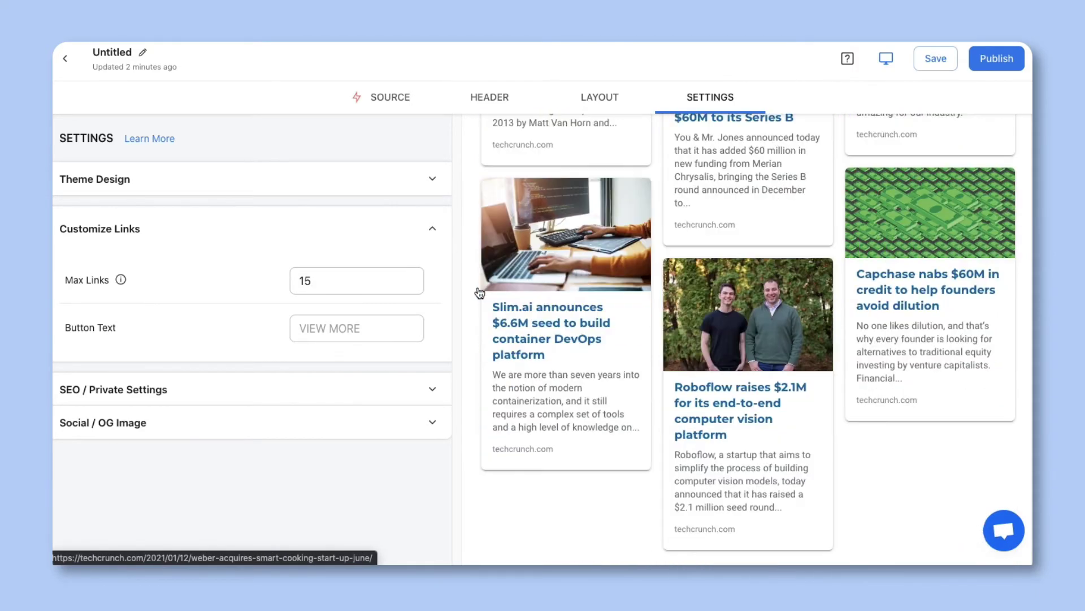
scroll(478, 294, "up", 7)
scroll(479, 294, "up", 8)
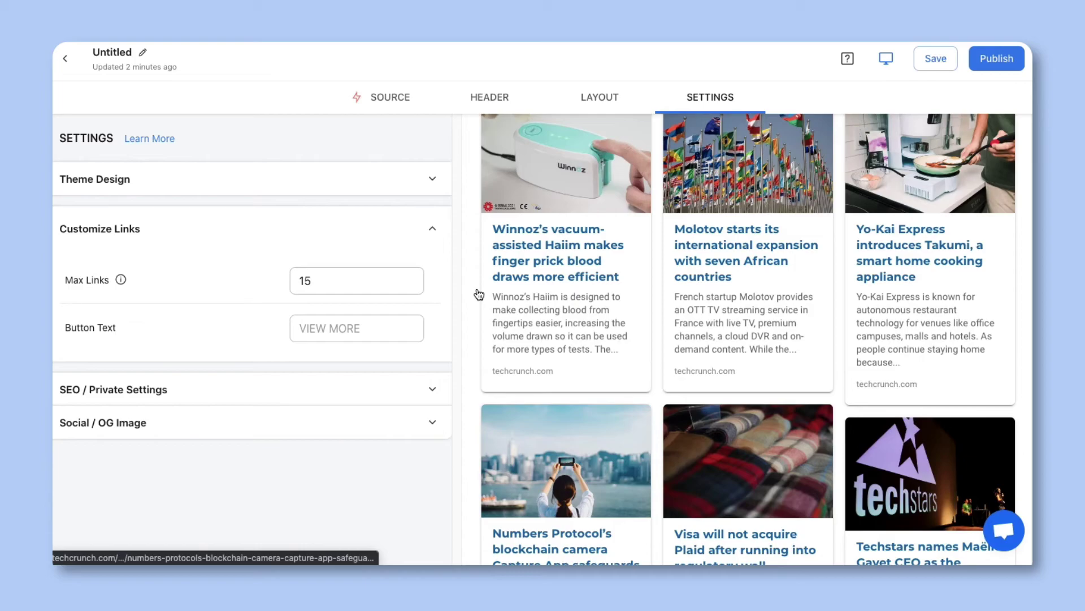
scroll(479, 294, "up", 5)
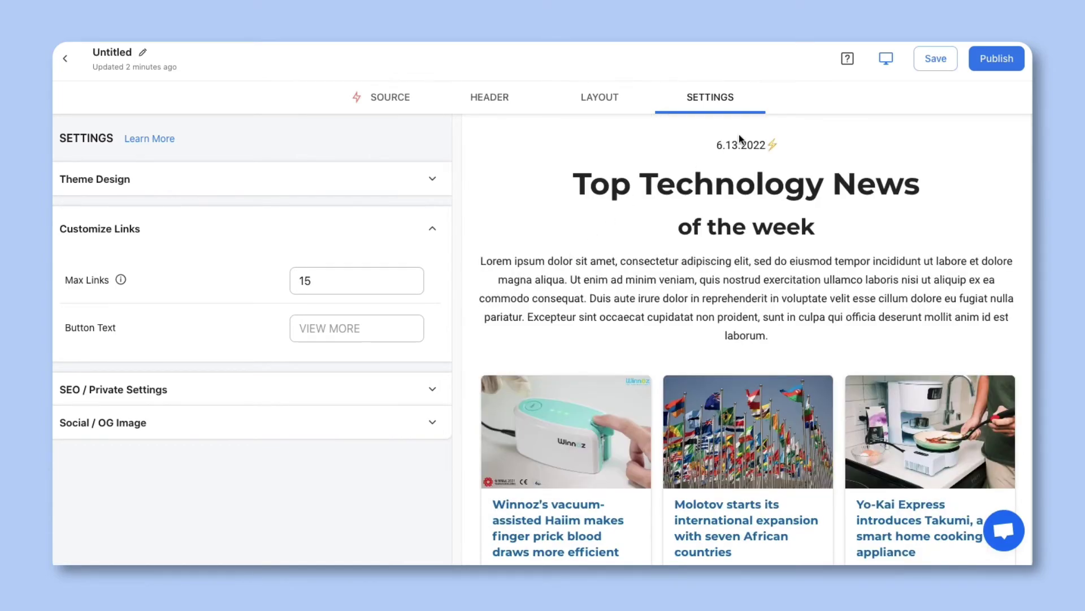
Review the post in full-width desktop preview, then publish it to get the share links.
left_click(882, 54)
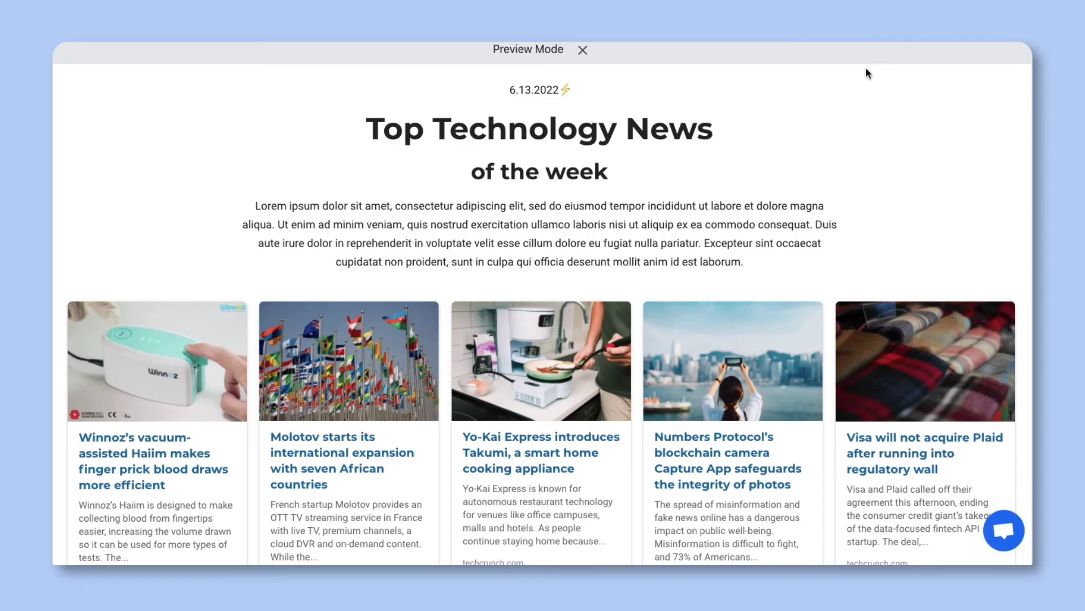
scroll(860, 159, "down", 2)
scroll(860, 158, "down", 7)
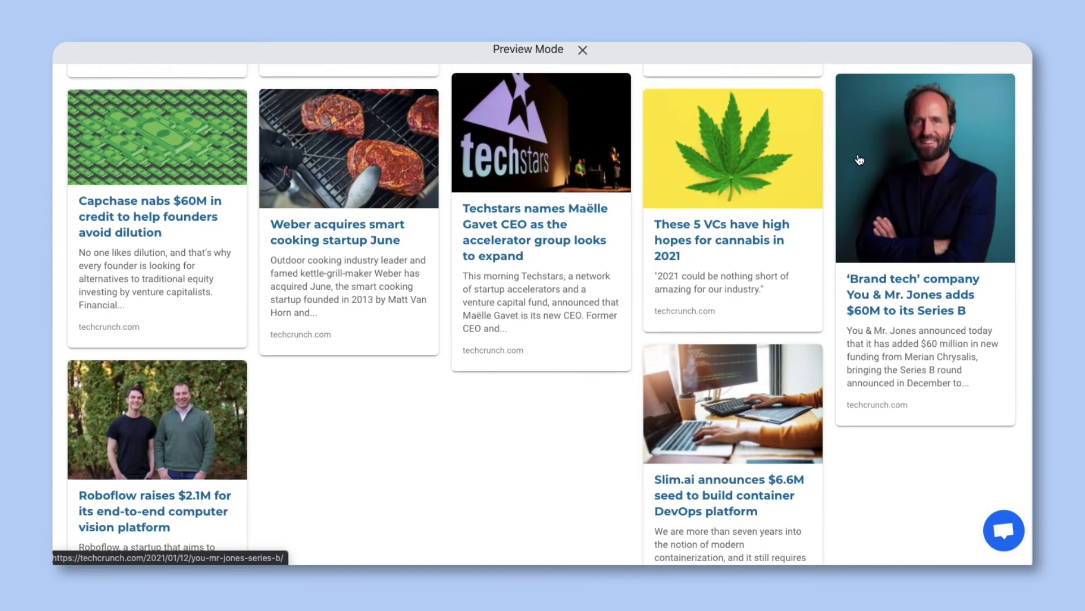
scroll(860, 159, "up", 6)
scroll(860, 159, "up", 4)
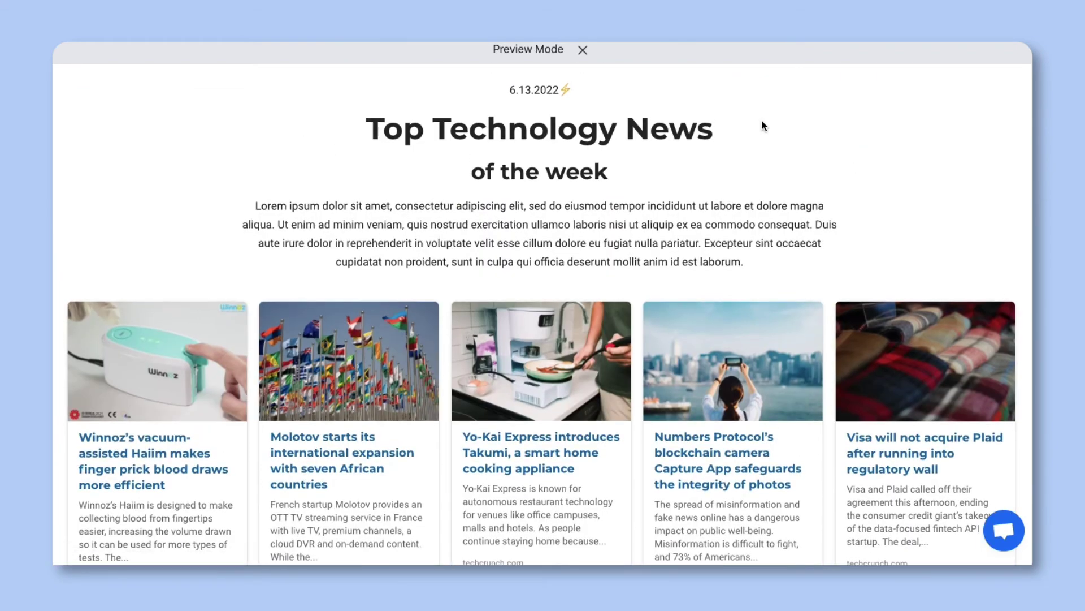
left_click(582, 52)
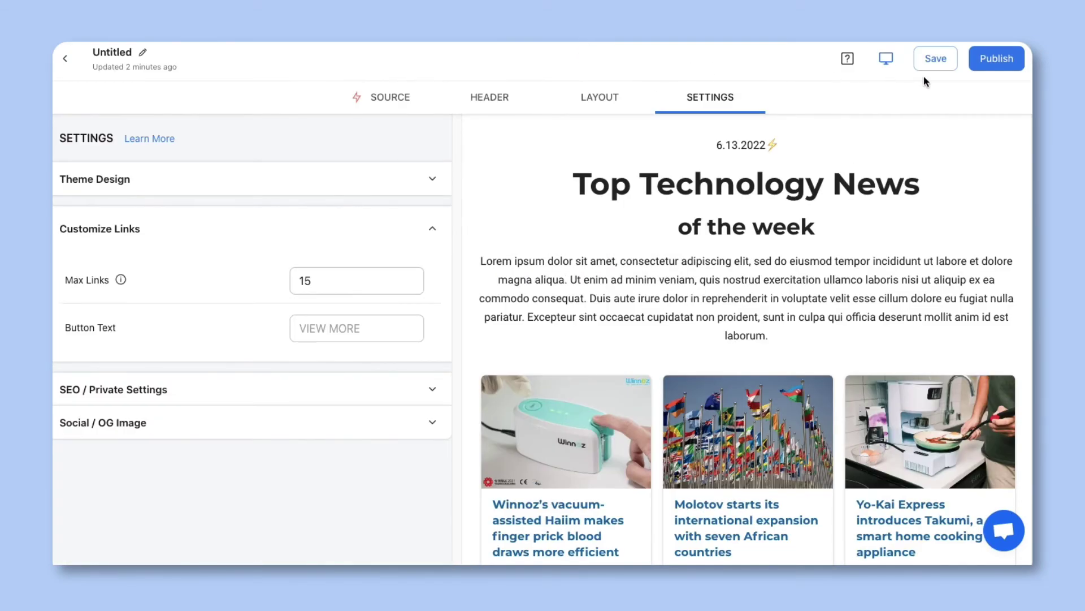
left_click(997, 58)
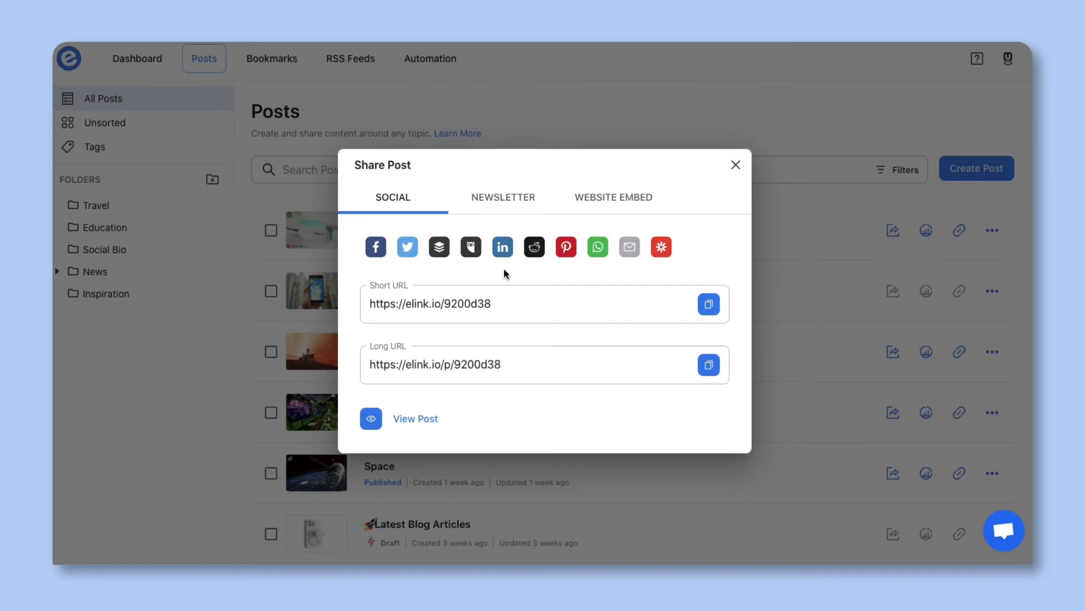
View the Newsletter sharing options, then the Website Embed codes for the post.
left_click(519, 211)
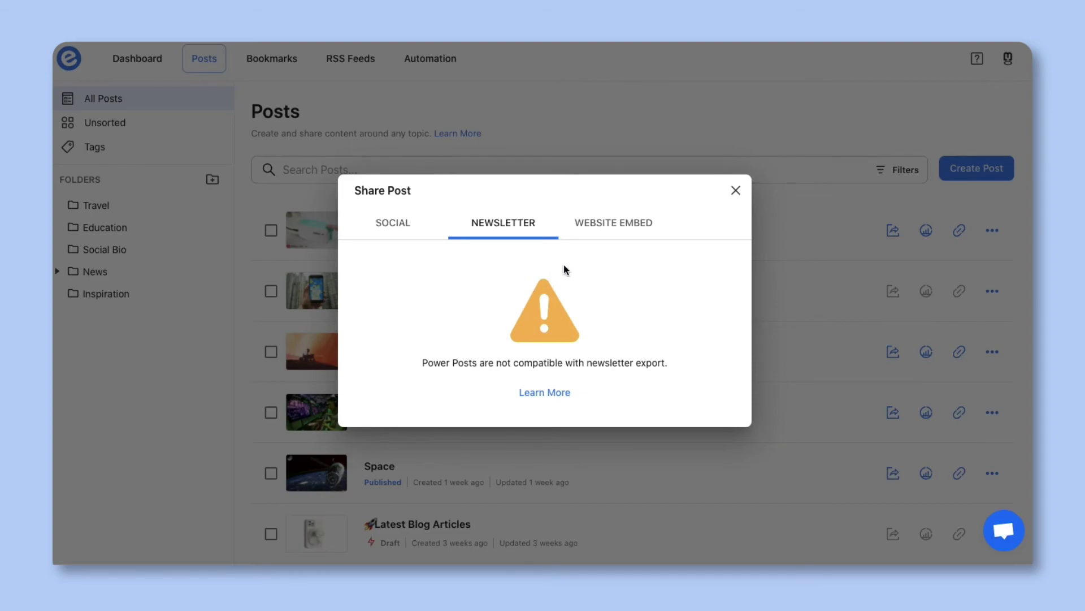
left_click(613, 230)
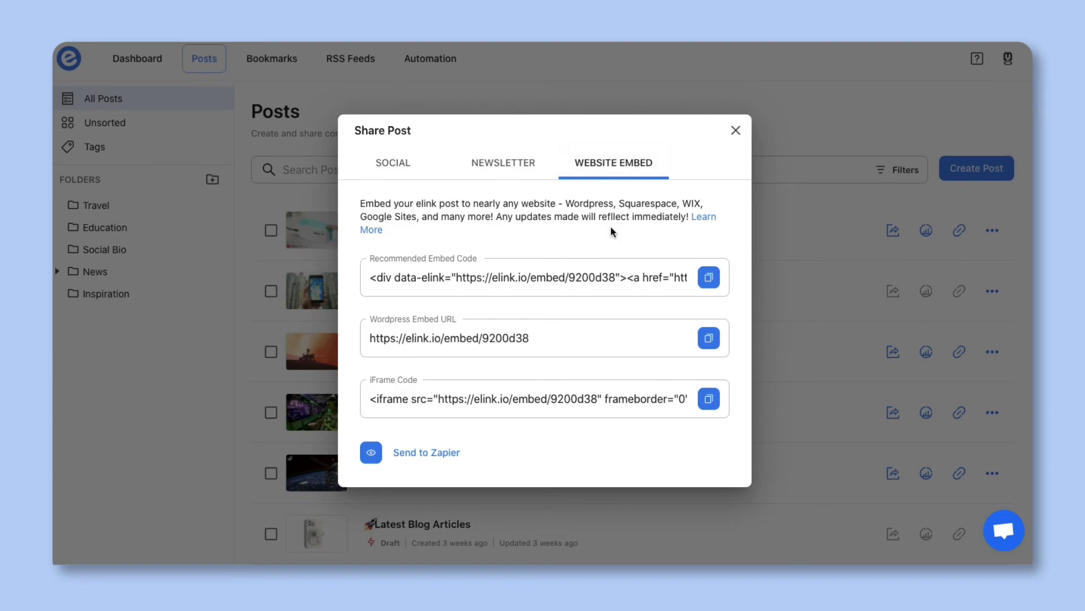
middle_click(949, 109)
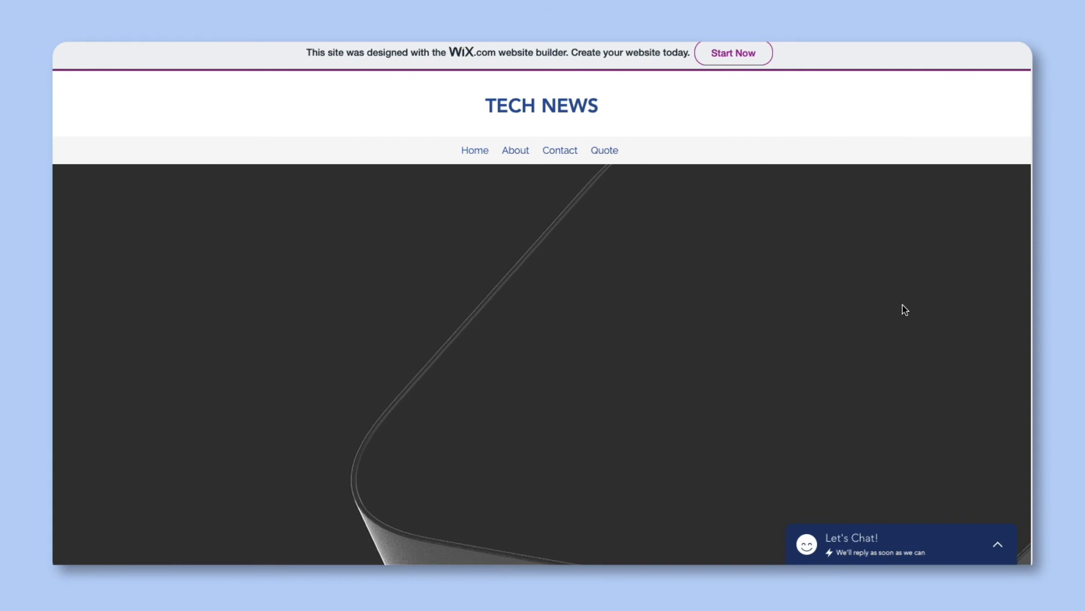
scroll(904, 312, "down", 2)
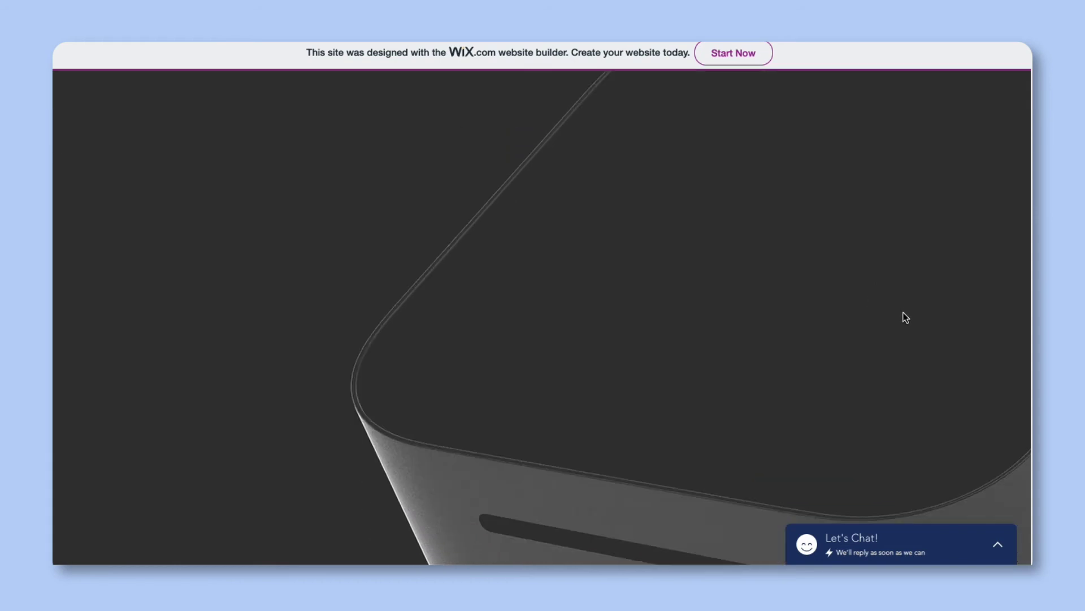
scroll(902, 314, "down", 5)
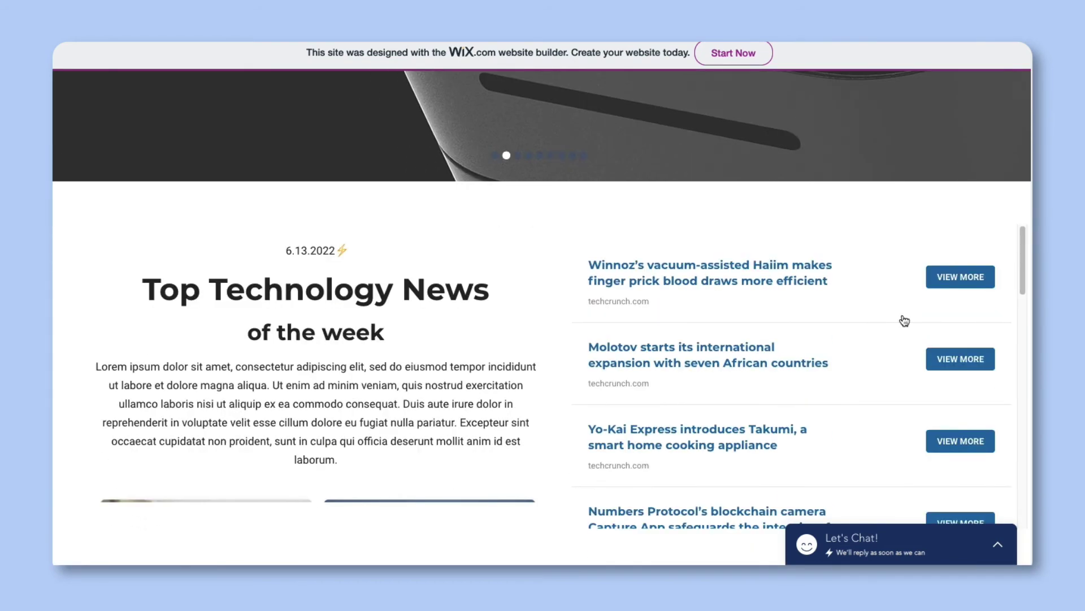
scroll(905, 319, "down", 1)
scroll(909, 322, "down", 2)
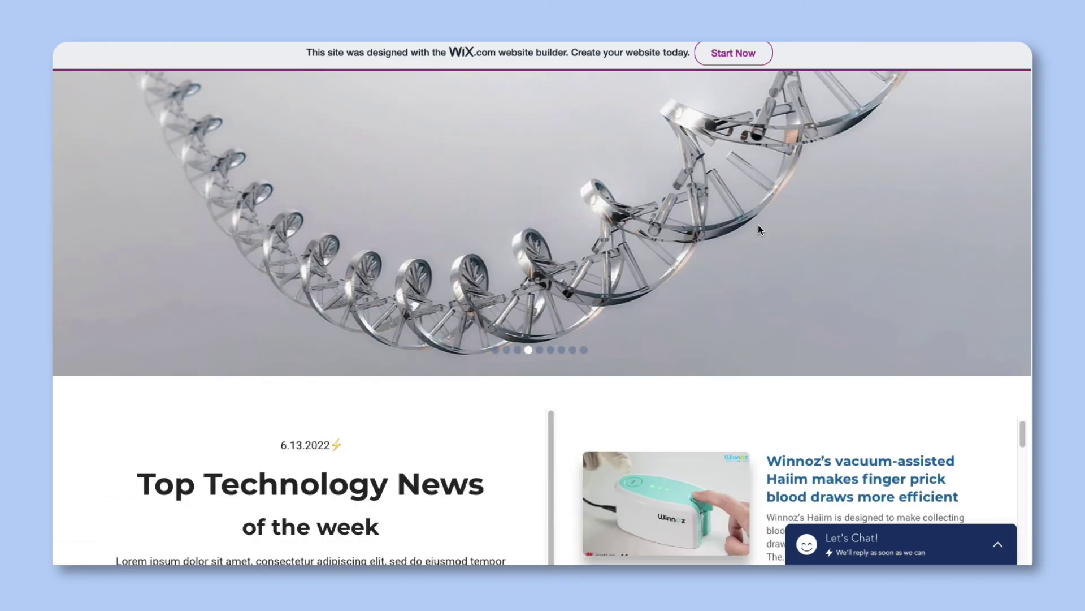
scroll(758, 228, "down", 5)
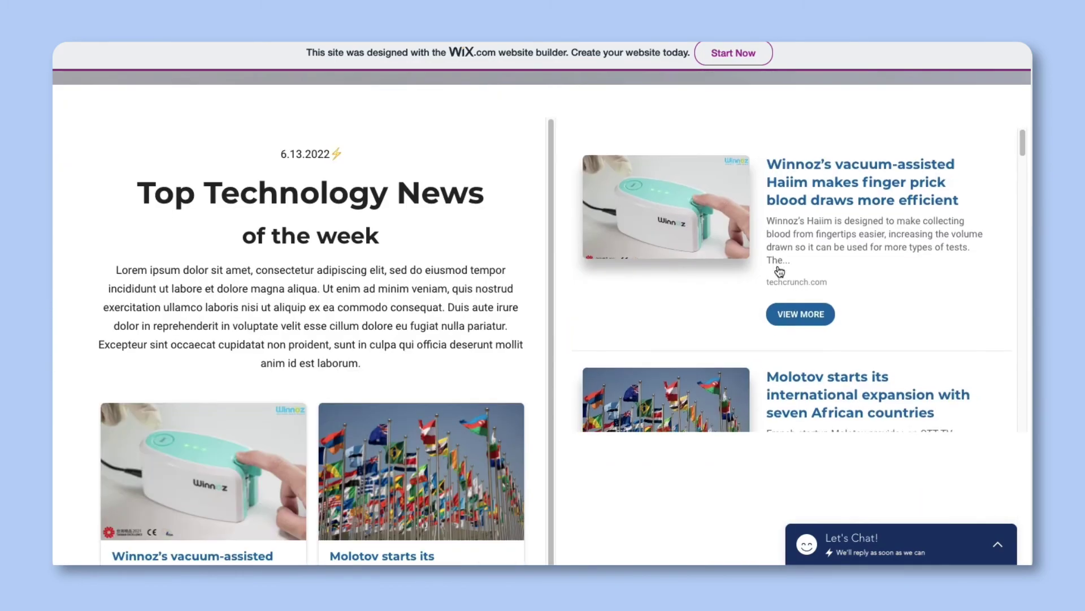
scroll(779, 270, "down", 1)
scroll(779, 270, "down", 6)
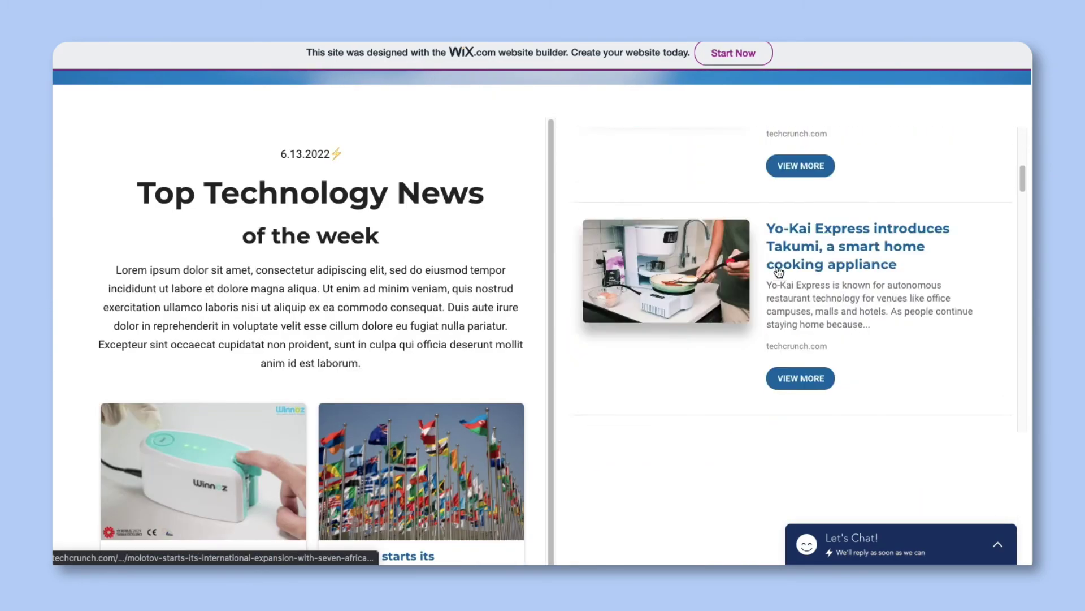
scroll(779, 270, "down", 5)
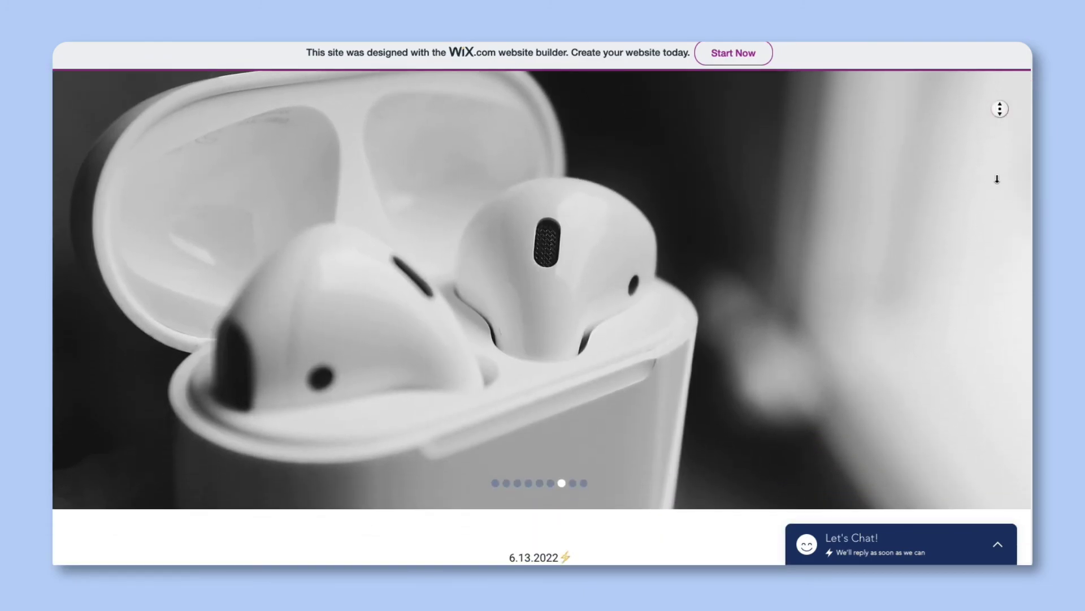
scroll(1002, 201, "down", 7)
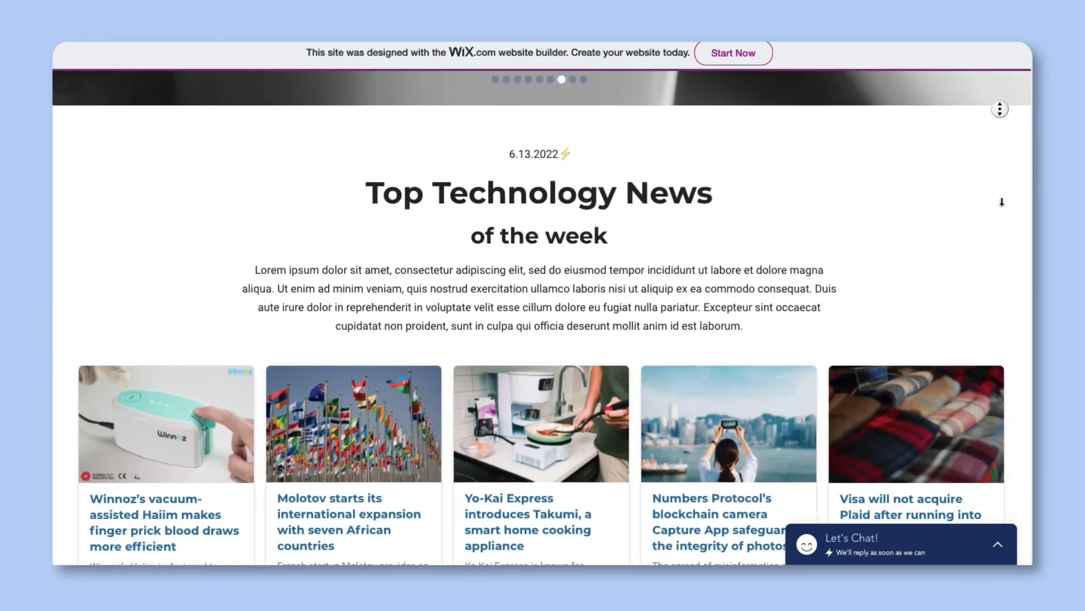
scroll(1002, 202, "down", 7)
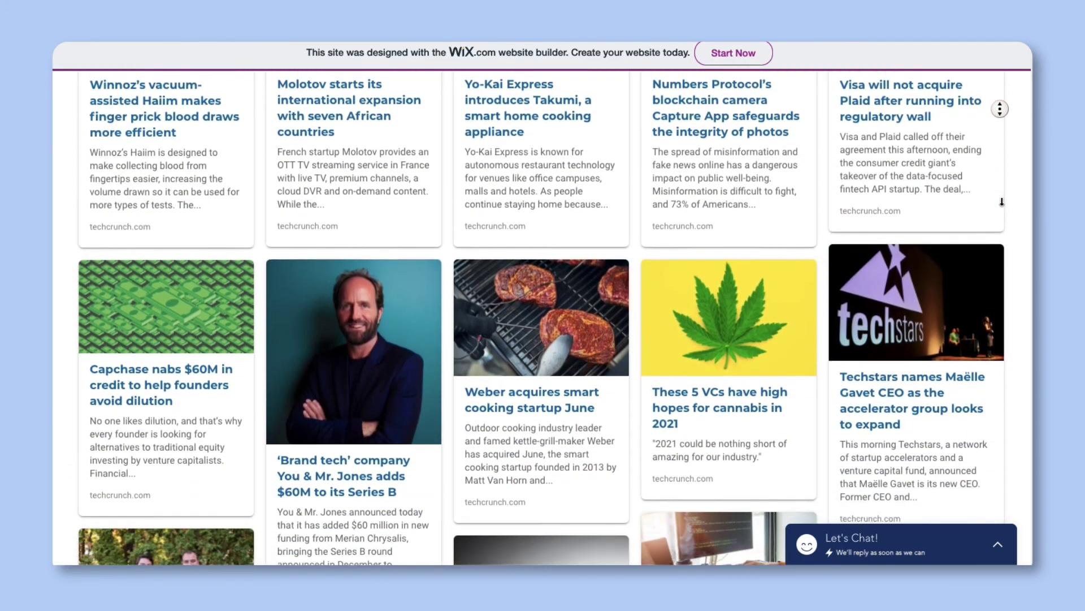
scroll(1002, 201, "down", 7)
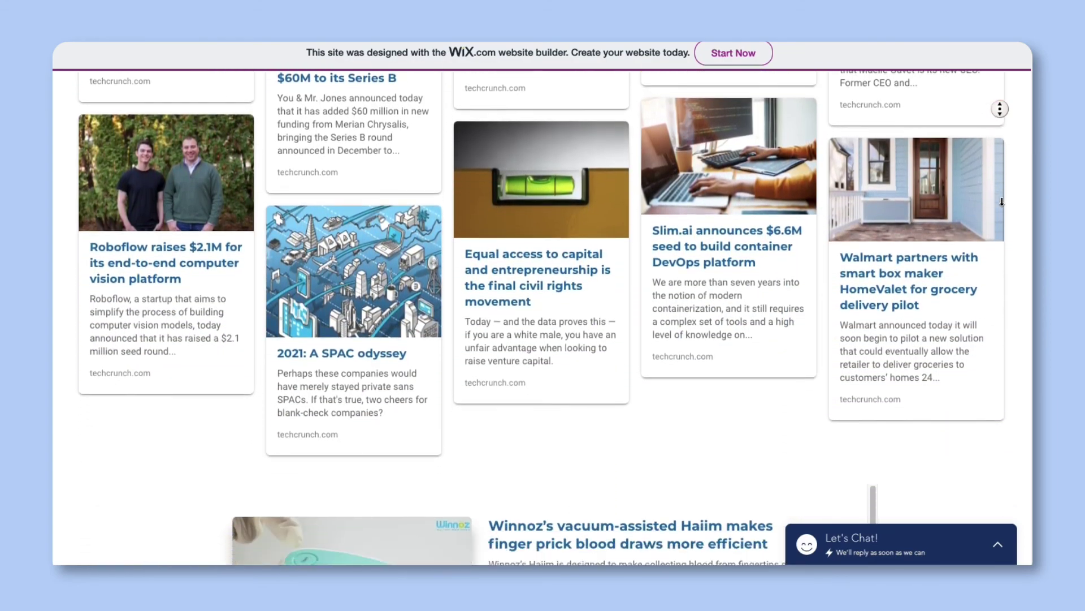
scroll(1001, 202, "down", 4)
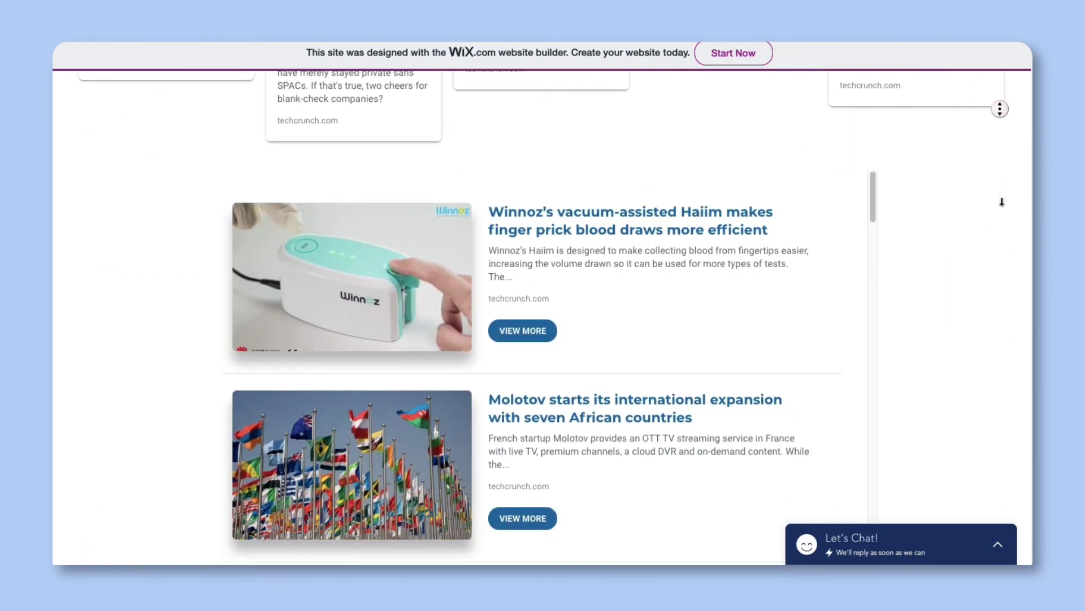
scroll(1001, 201, "up", 6)
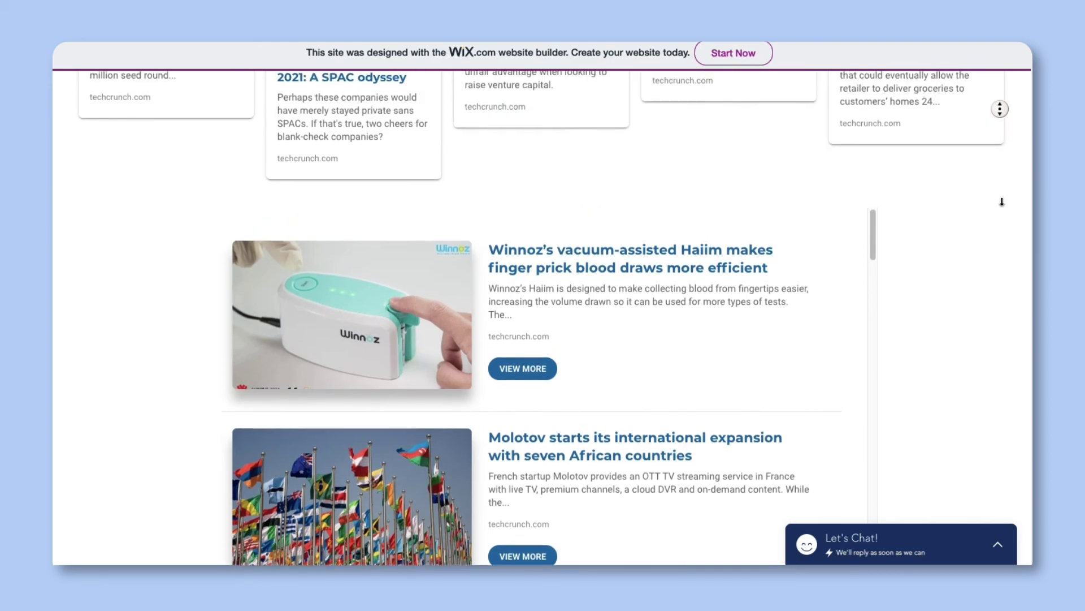
scroll(1001, 201, "up", 7)
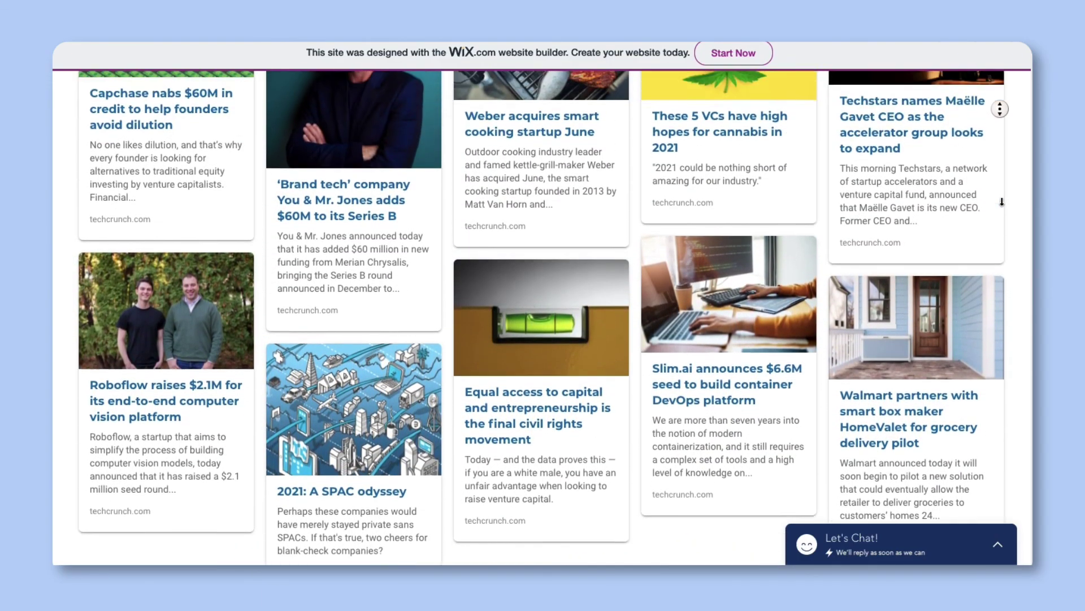
scroll(1002, 201, "up", 7)
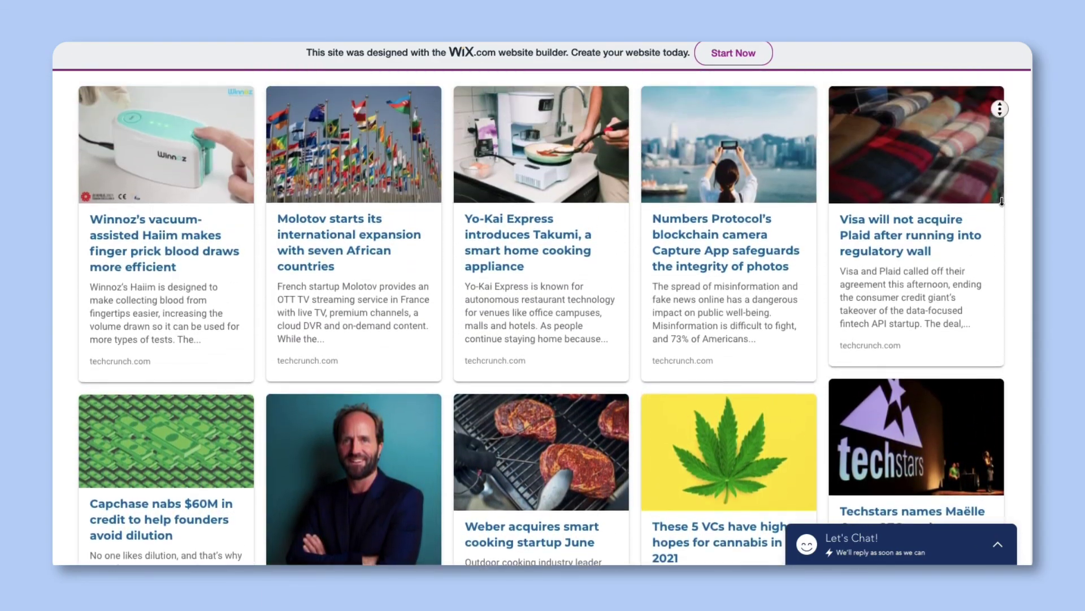
scroll(1002, 201, "up", 7)
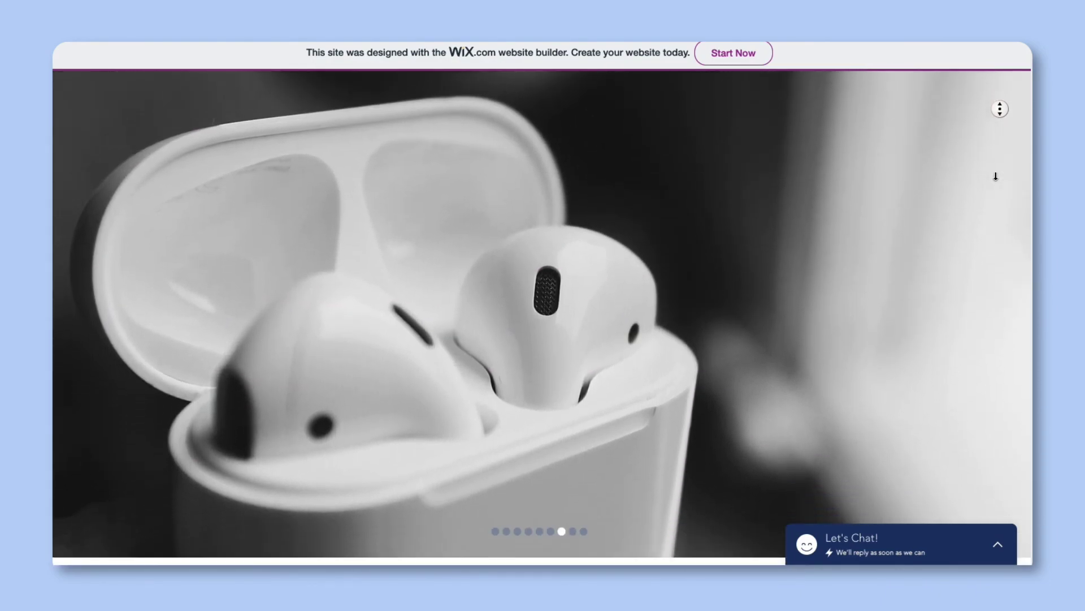
scroll(996, 177, "down", 5)
scroll(1002, 201, "down", 7)
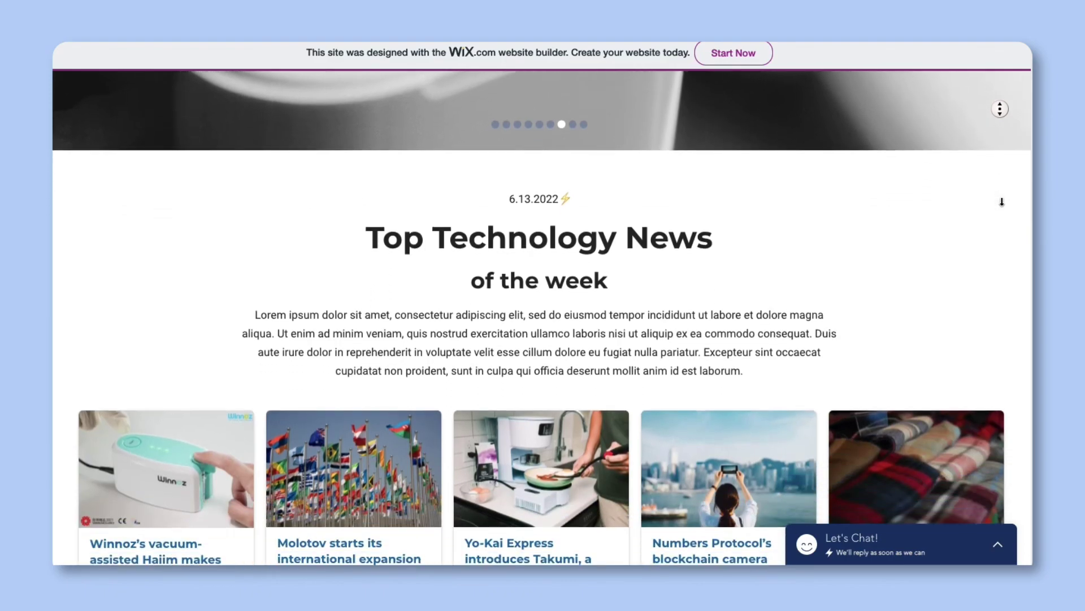
scroll(1002, 201, "down", 2)
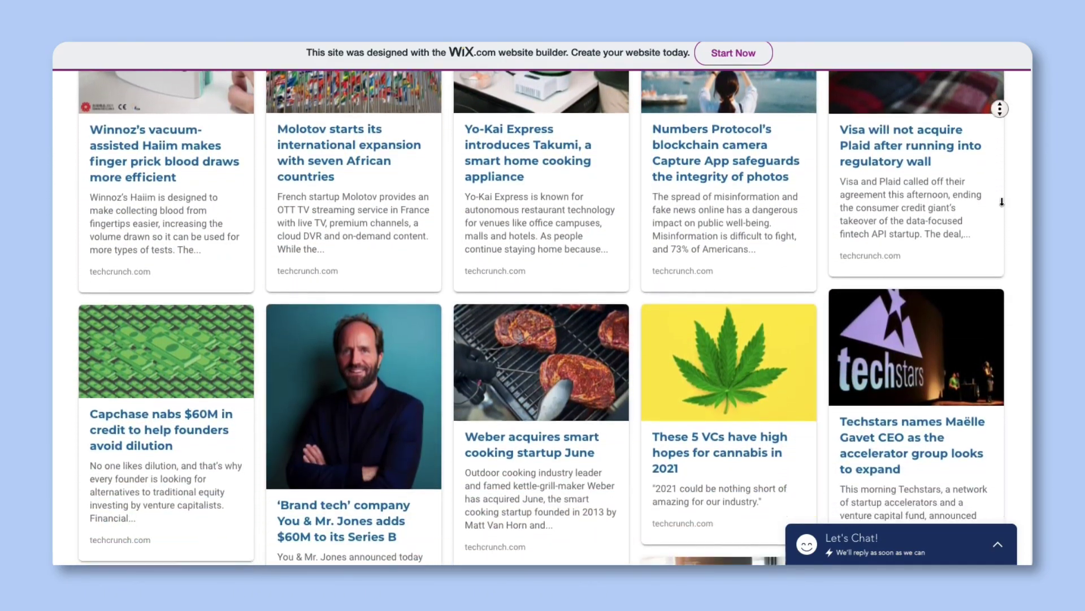